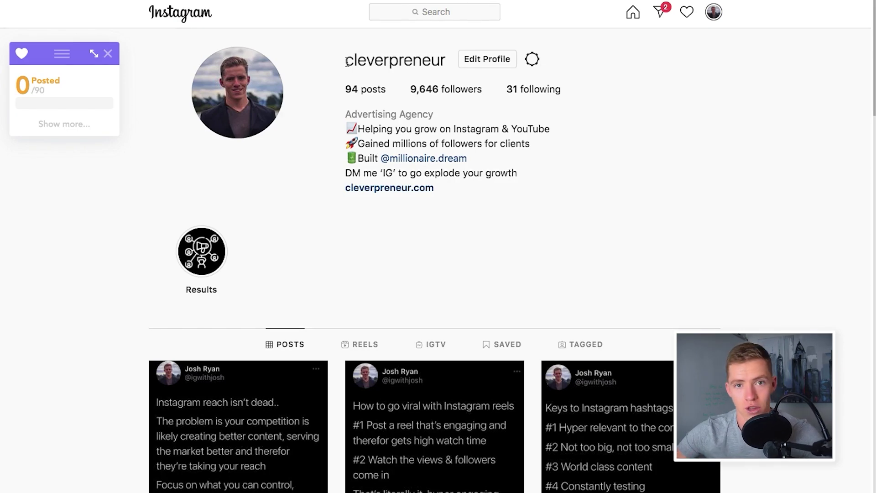
Review the Instagram profile's username, bio lines and call to action, and look through its posts.
left_click_drag(347, 61, 445, 63)
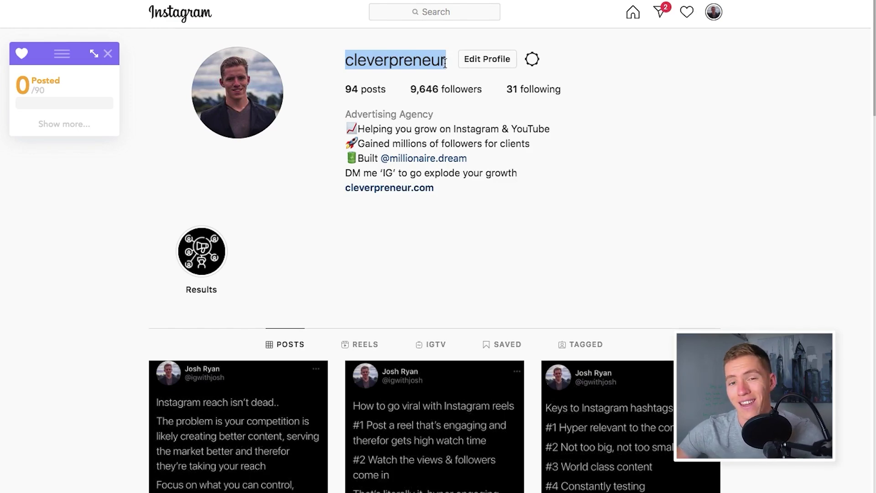
left_click(358, 260)
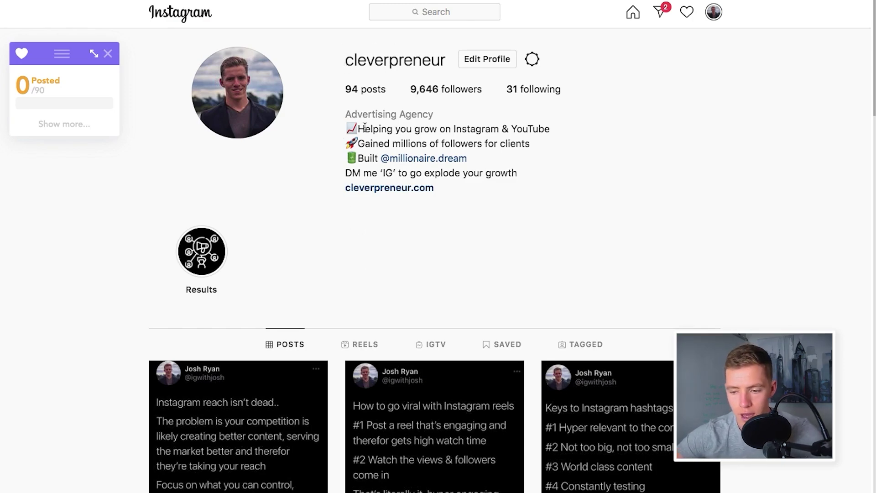
left_click_drag(344, 127, 549, 129)
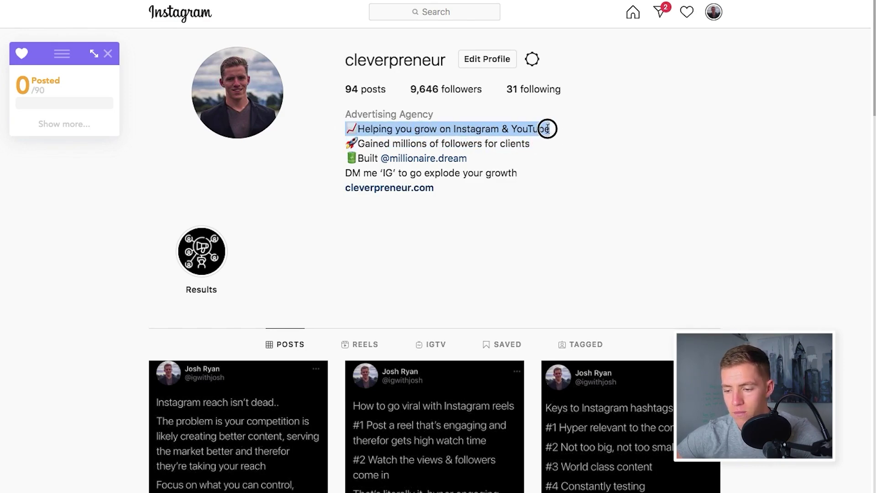
left_click_drag(341, 146, 473, 158)
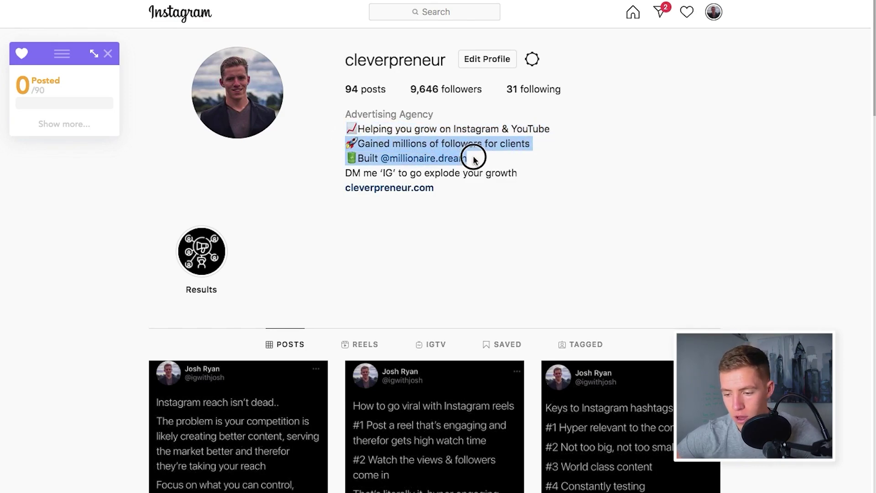
left_click_drag(344, 174, 528, 170)
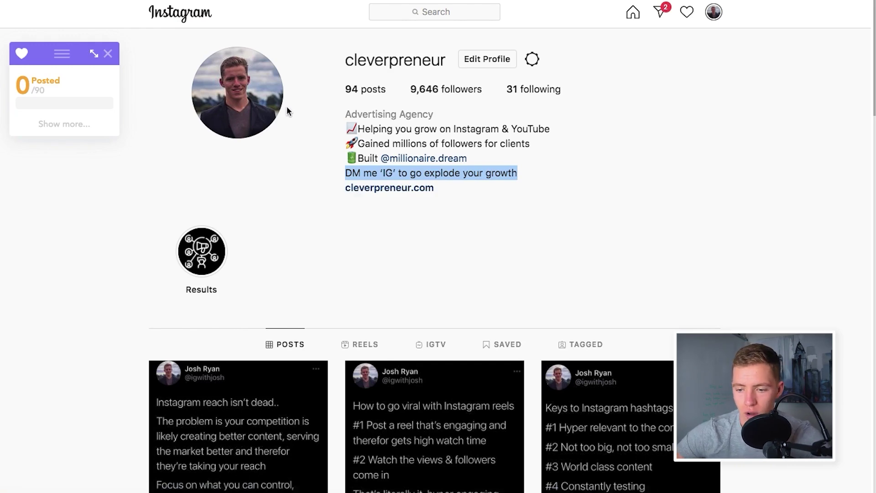
left_click(264, 252)
scroll(229, 254, "down", 3)
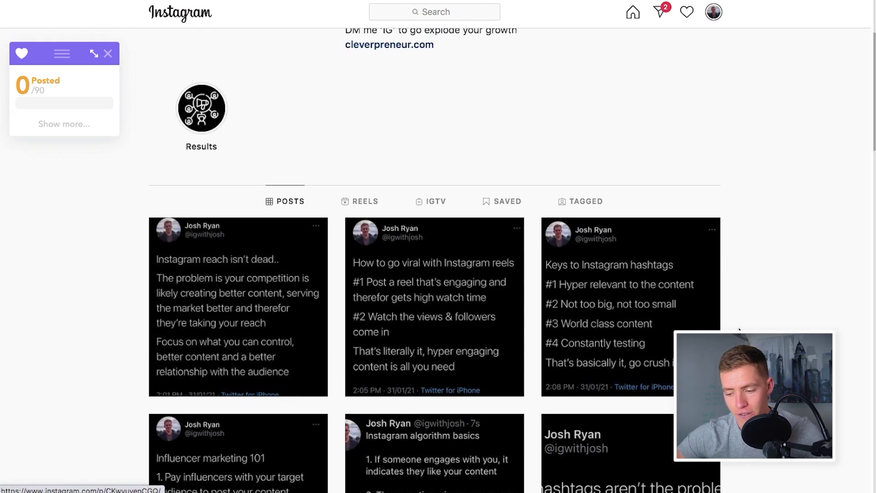
scroll(740, 329, "down", 5)
scroll(740, 329, "up", 8)
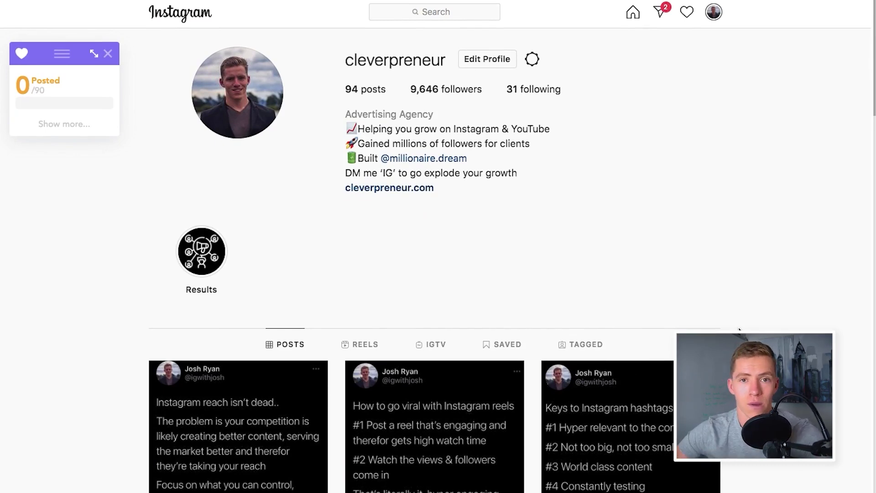
Switch to the engagement tool's dashboard and review the hashtag and profile targets of the current collection.
mouse_move(367, 2)
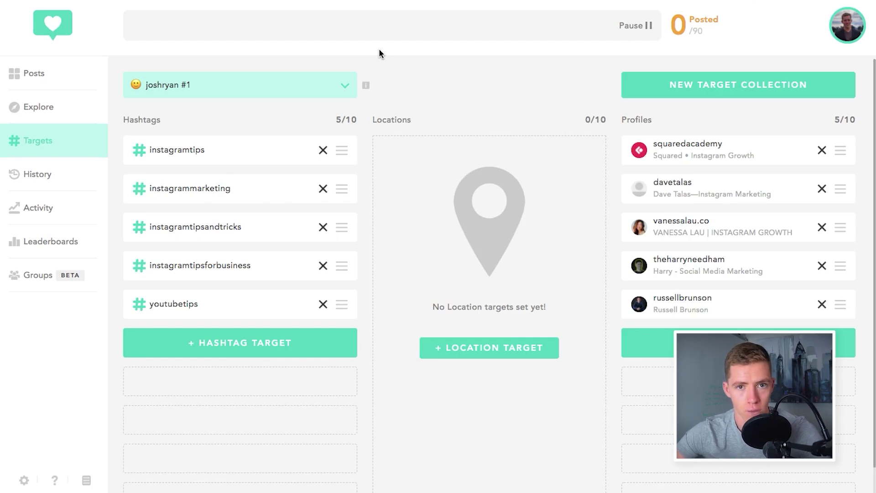
scroll(235, 104, "down", 1)
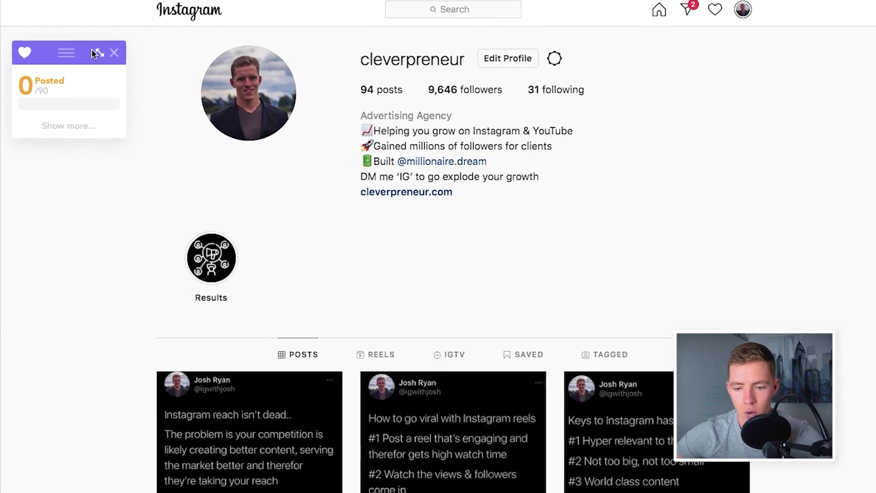
Expand the Alpha widget on the Instagram profile page and select the first target collection.
left_click(124, 46)
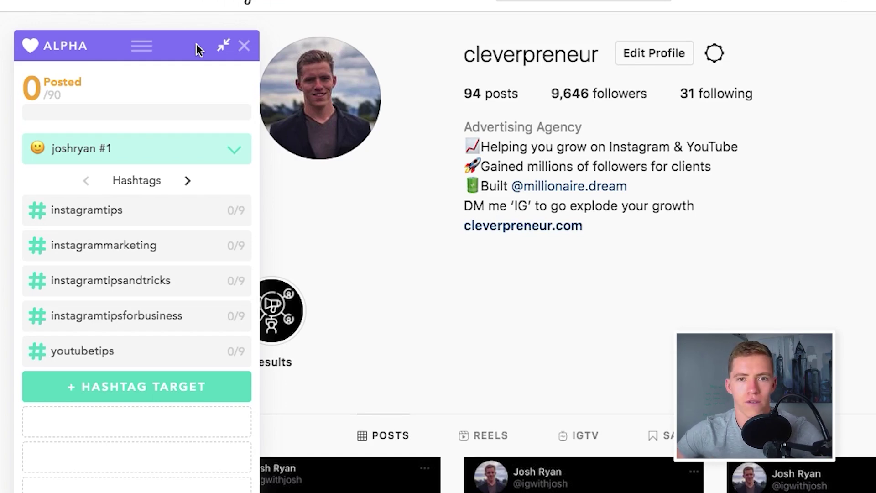
mouse_move(142, 46)
left_mouse_down()
mouse_move(129, 35)
mouse_move(176, 35)
mouse_move(133, 39)
mouse_move(138, 46)
left_mouse_up()
left_click(121, 145)
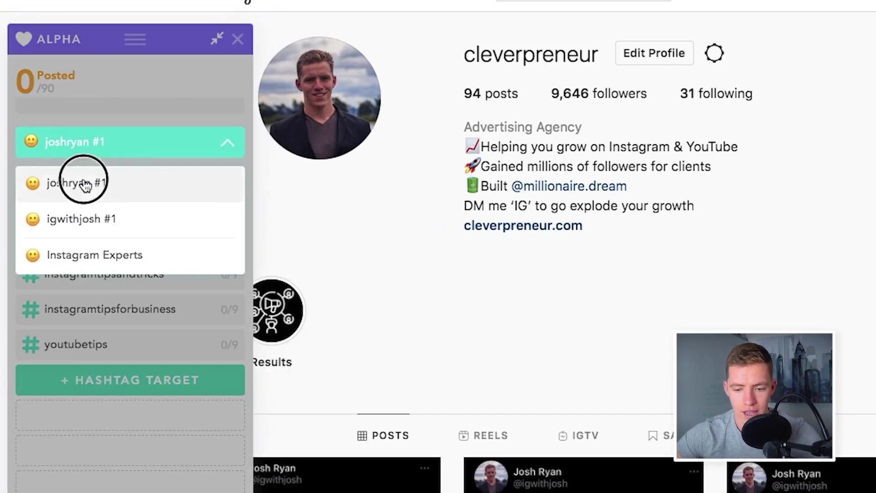
left_click(85, 185)
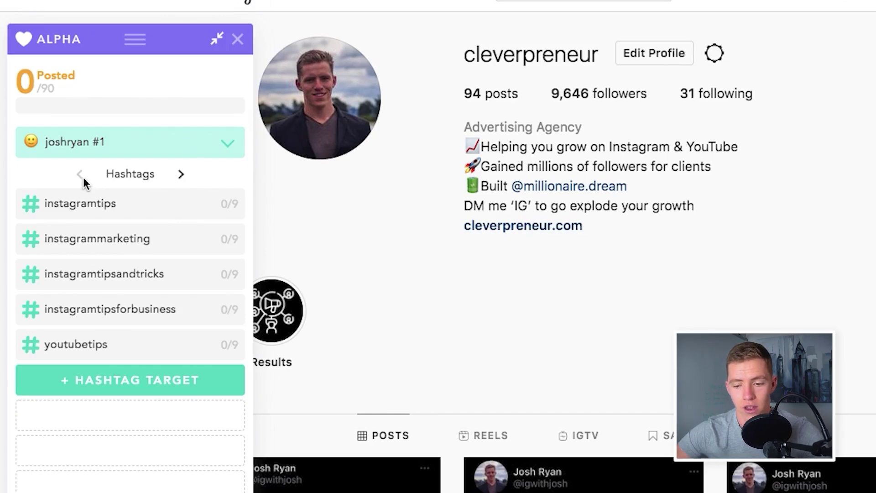
Look through the collection's profile targets and return to its hashtag targets.
left_click(181, 175)
left_click(184, 175)
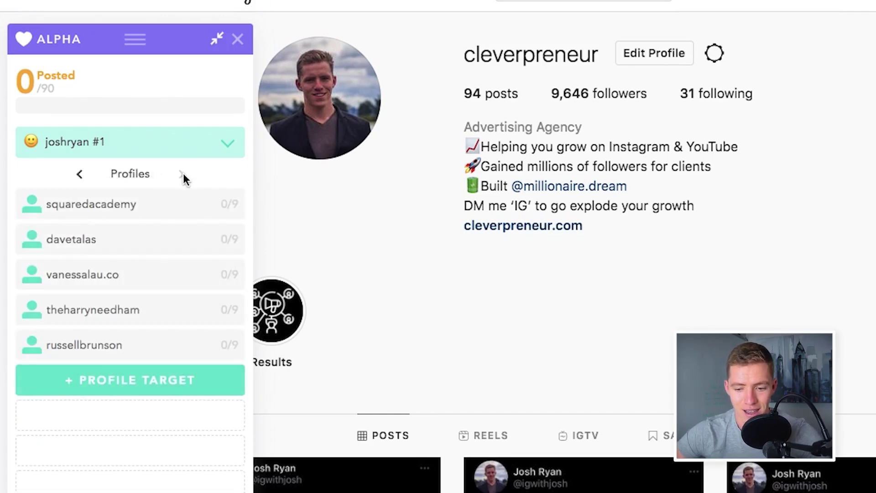
left_click(78, 176)
left_click(79, 176)
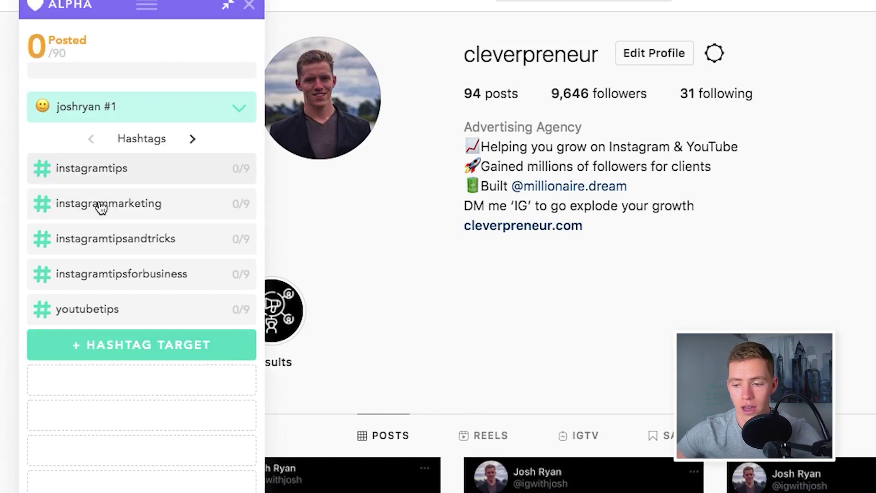
Open the instagramtips hashtag target, collapse the Alpha widget and browse the hashtag's top and most recent posts.
left_click(101, 208)
left_click(227, 5)
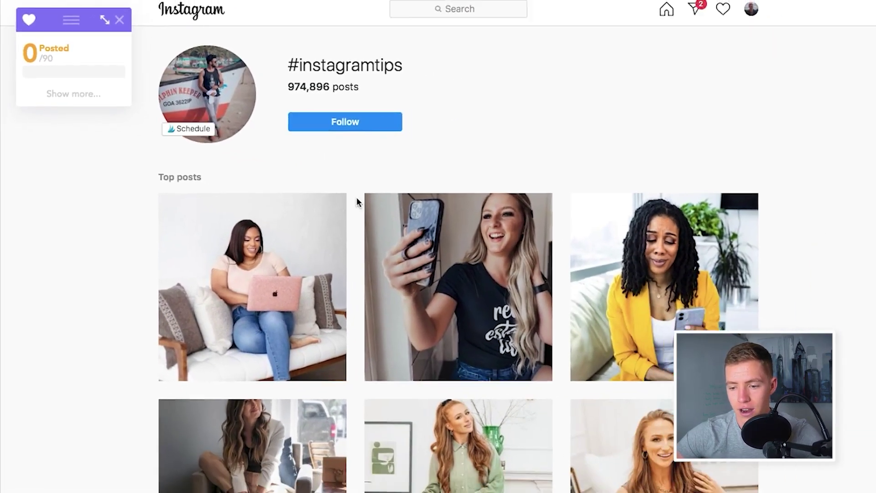
scroll(357, 198, "down", 5)
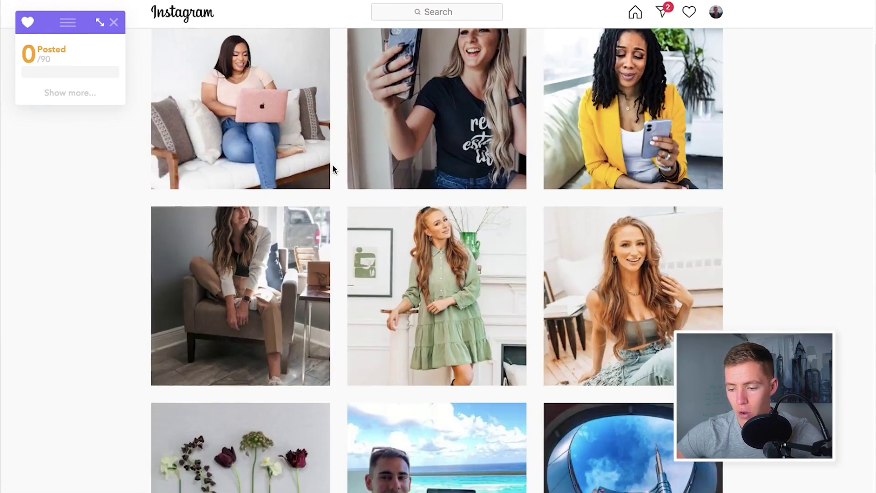
scroll(333, 166, "down", 5)
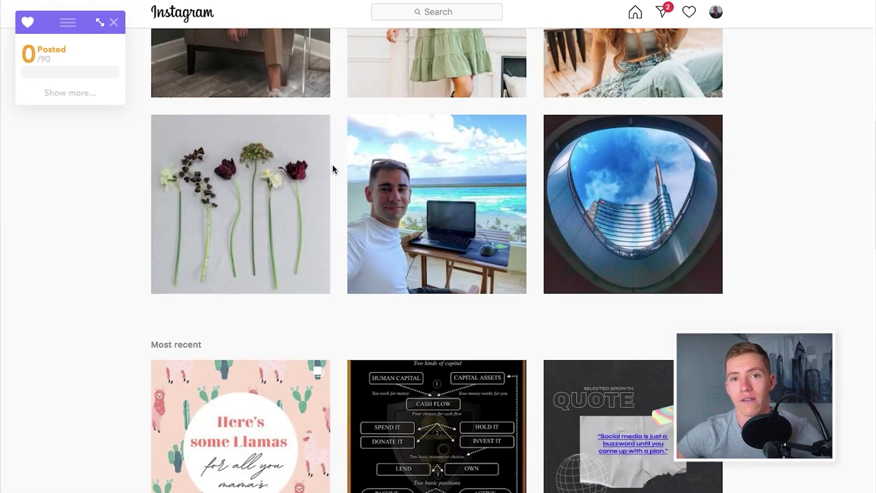
scroll(332, 168, "up", 8)
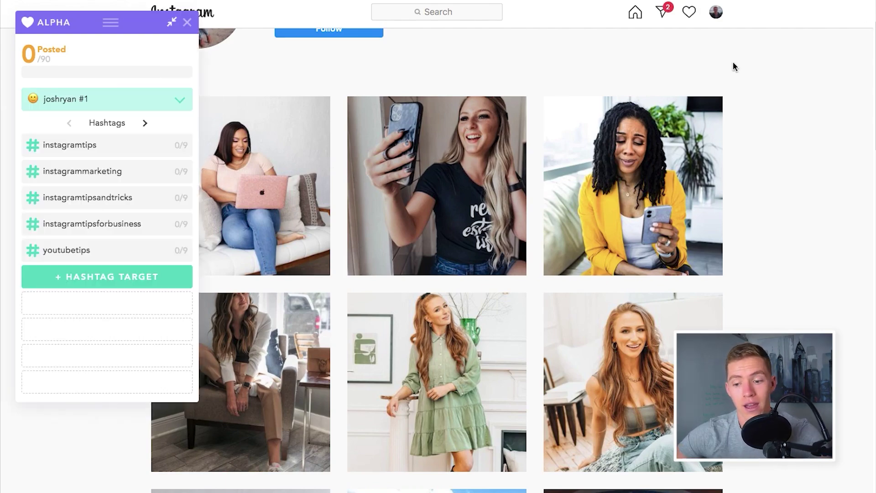
Open the first top post, showing the woman with the pink laptop, and read its caption and comments.
left_click(252, 170)
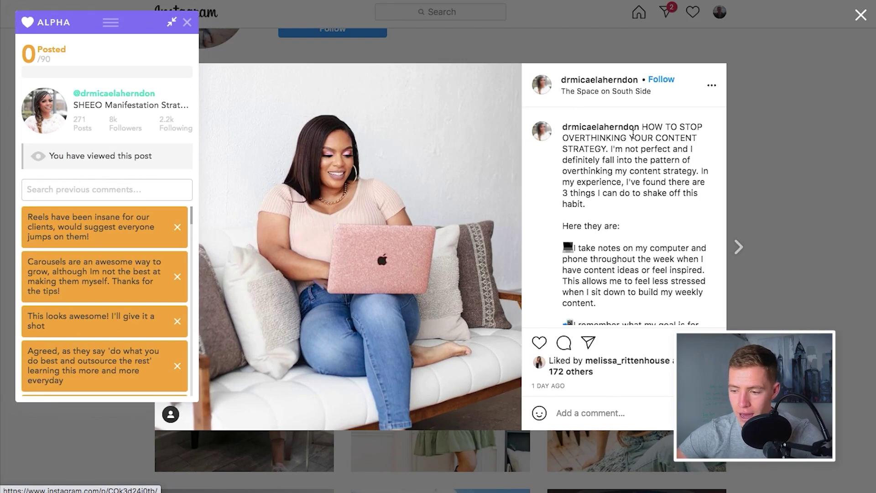
scroll(616, 137, "down", 1)
scroll(616, 136, "down", 1)
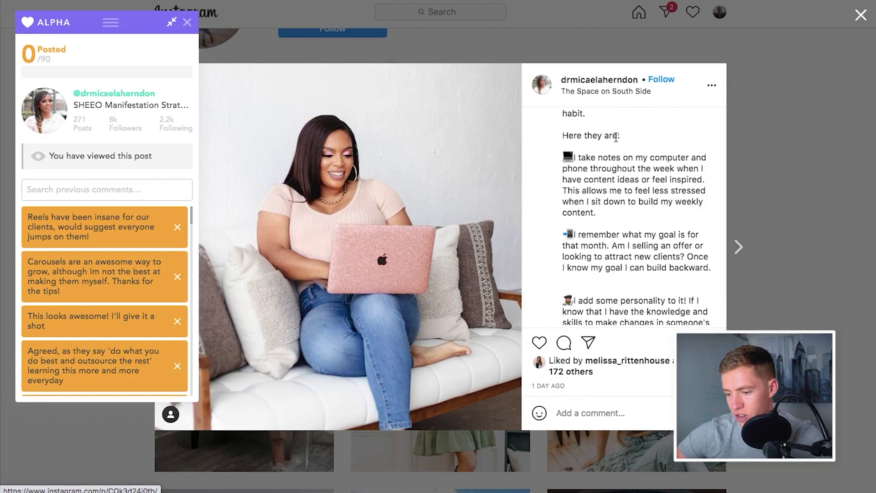
scroll(582, 152, "up", 2)
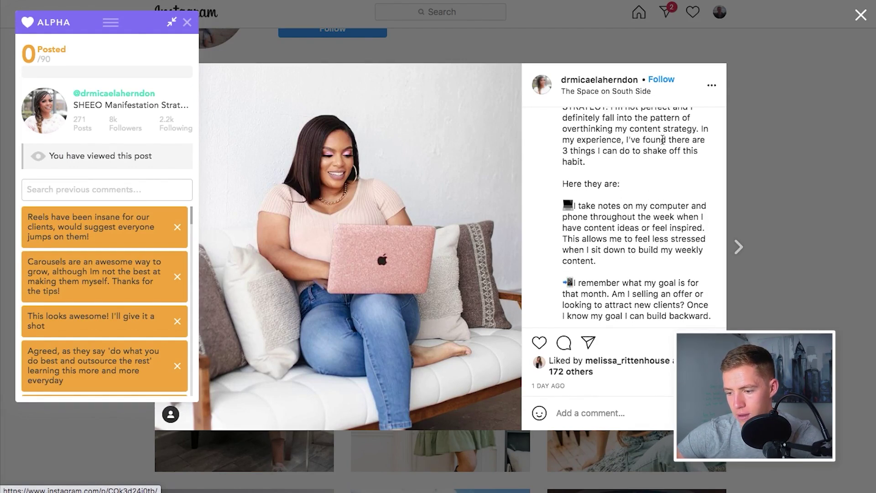
scroll(667, 137, "up", 1)
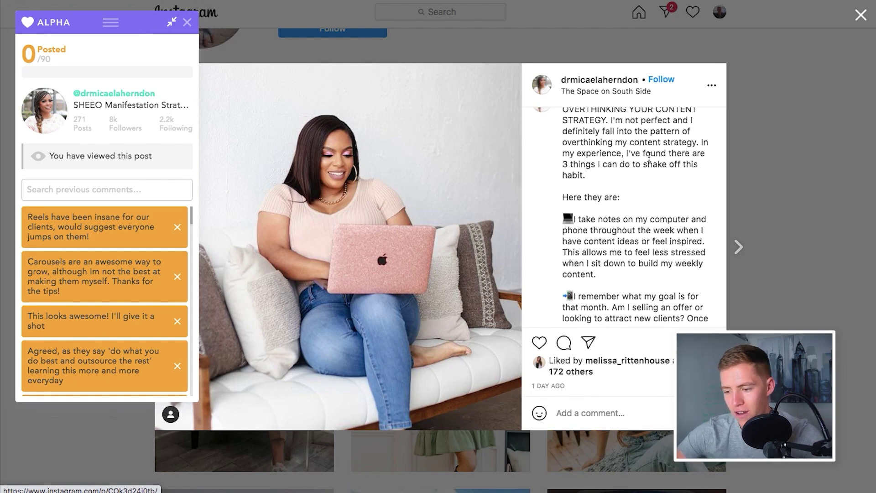
scroll(649, 158, "up", 1)
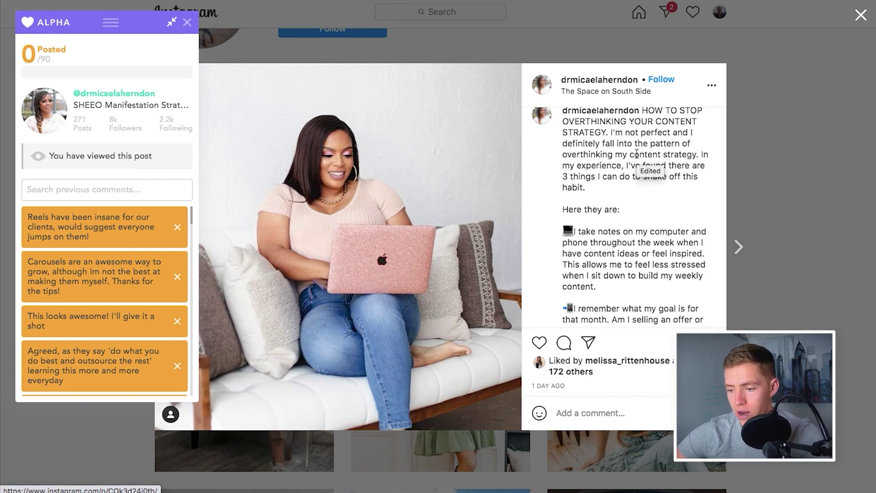
scroll(627, 127, "down", 1)
scroll(627, 127, "up", 1)
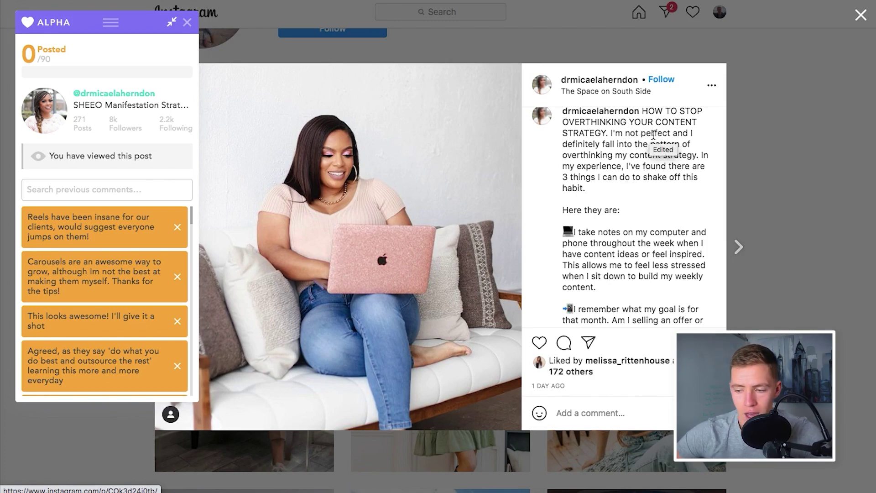
scroll(638, 172, "down", 10)
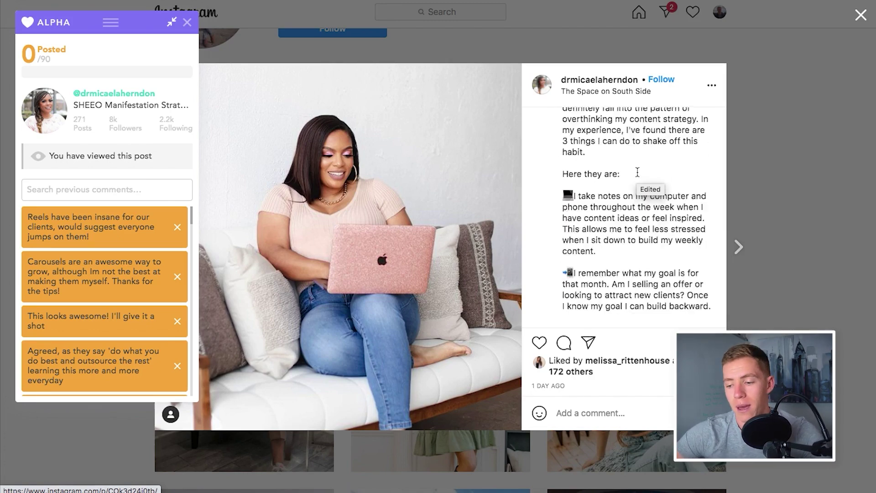
scroll(637, 173, "up", 4)
scroll(637, 172, "down", 3)
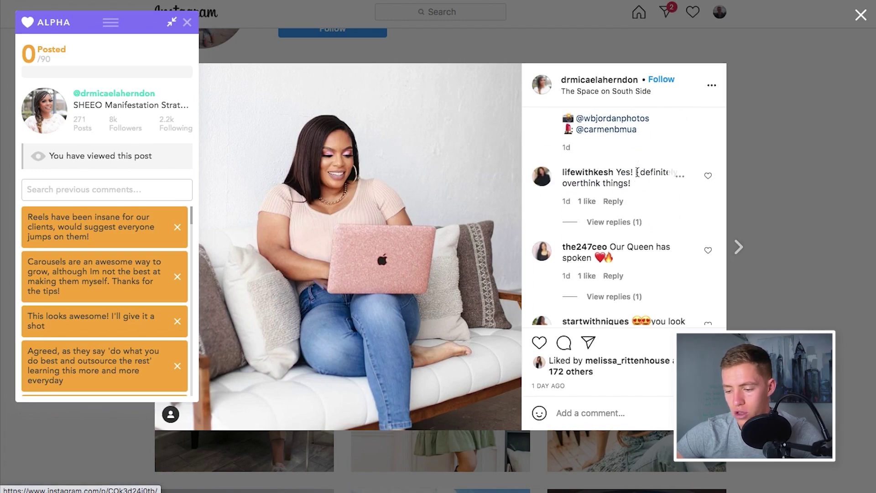
Post the comment "I totally agree! Stop overthinking and just put out value to your target audience, that helped me massively in building my accounts online".
left_click(590, 414)
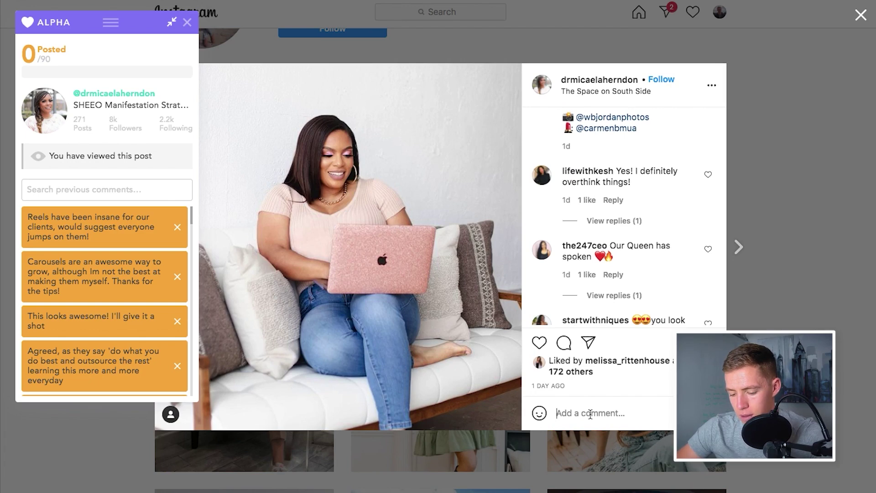
type("I totall")
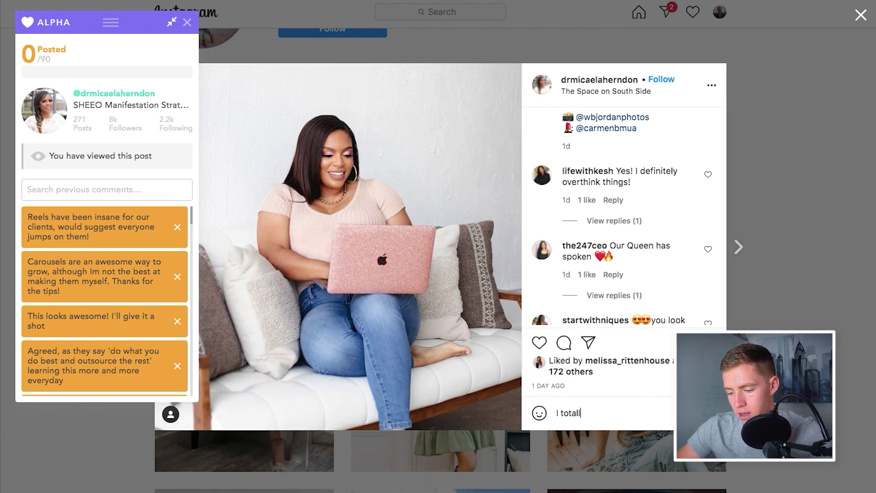
type("y agree! S")
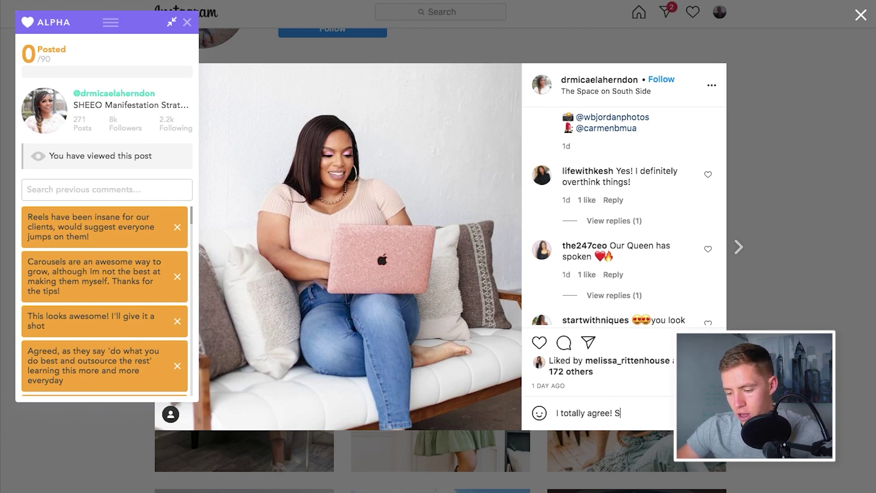
type("top overthinki")
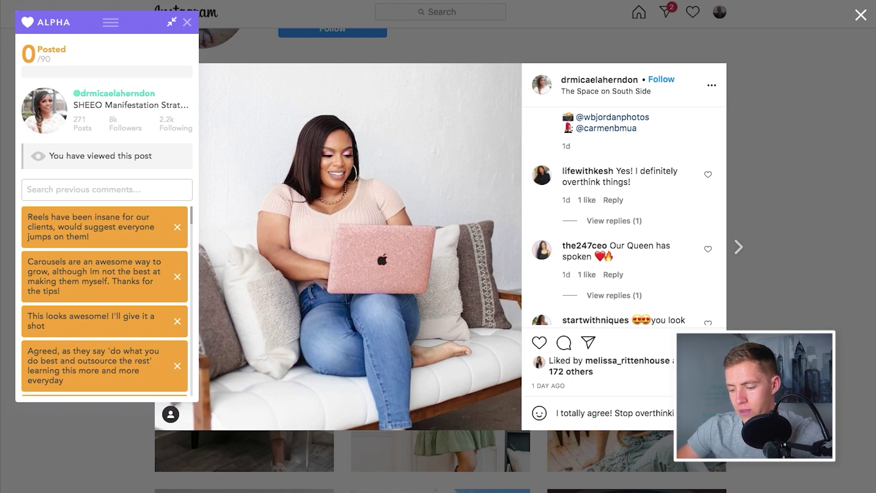
type("ng and just put ou")
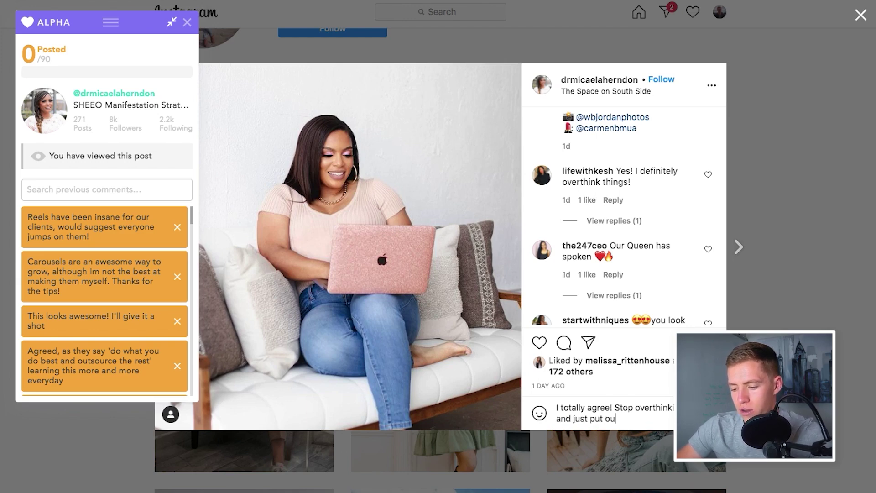
type("t value to your")
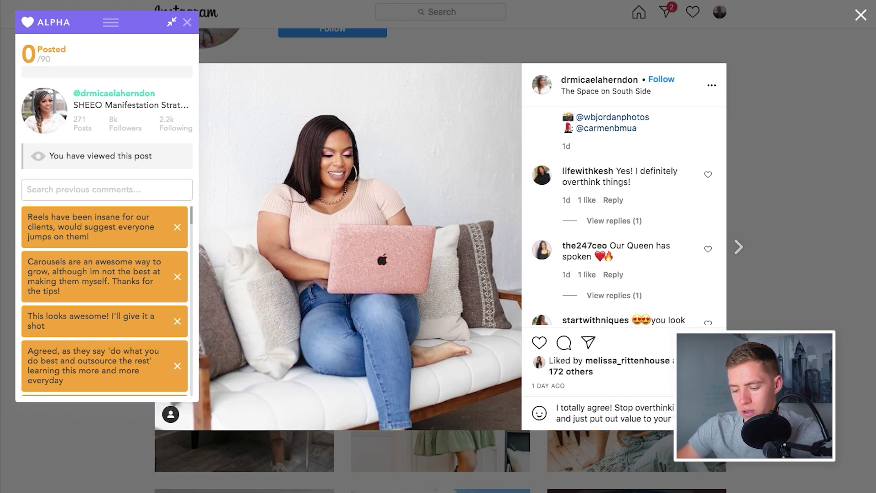
type(" audience, that hek")
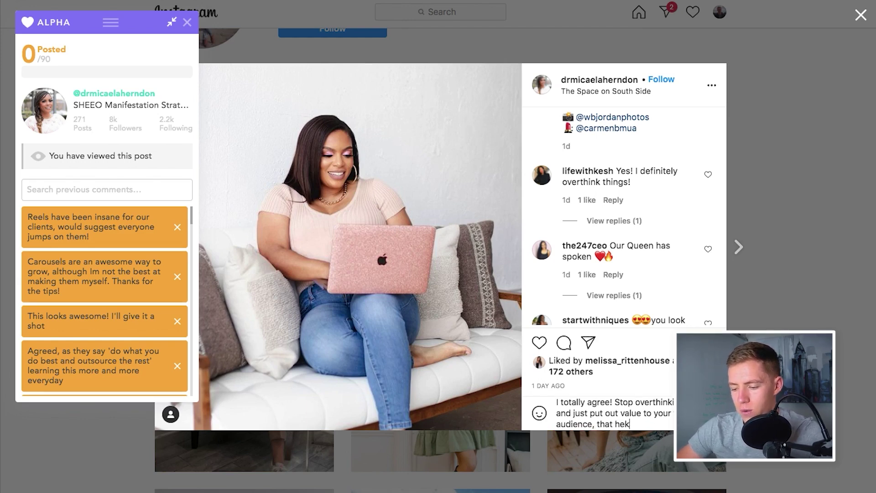
key("BackSpace")
type("lped m")
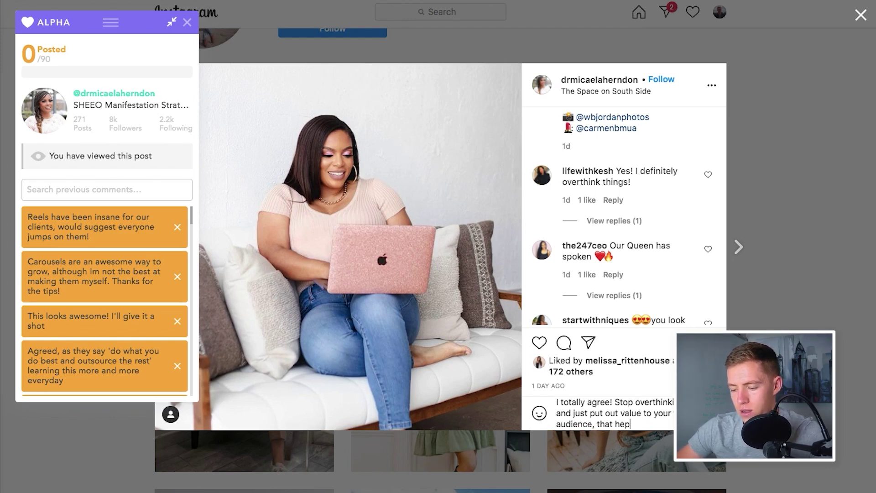
type("e mas")
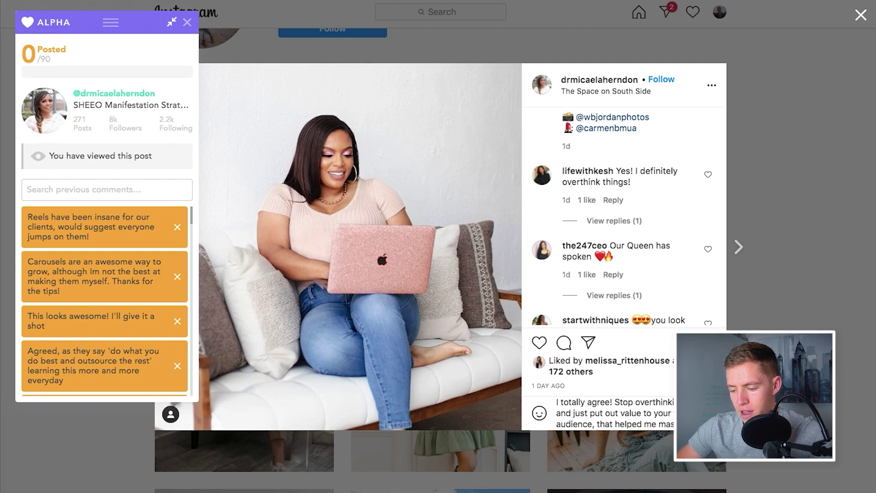
type("in building")
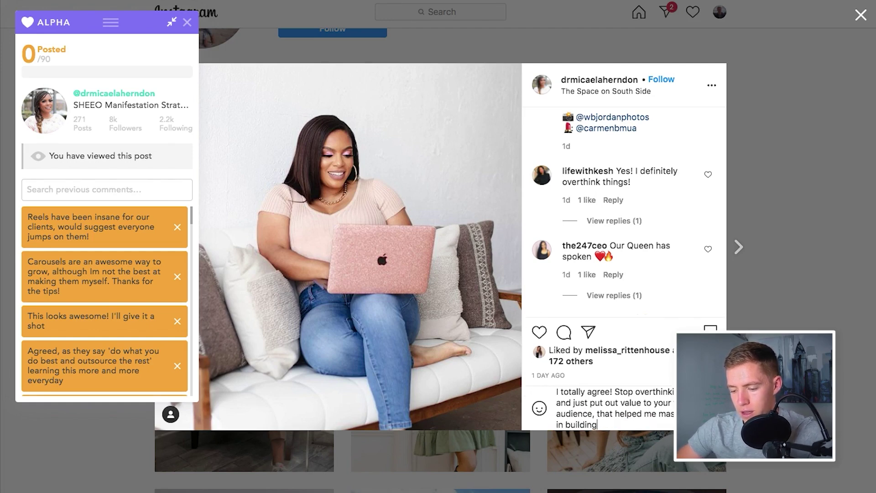
type(" my accounts")
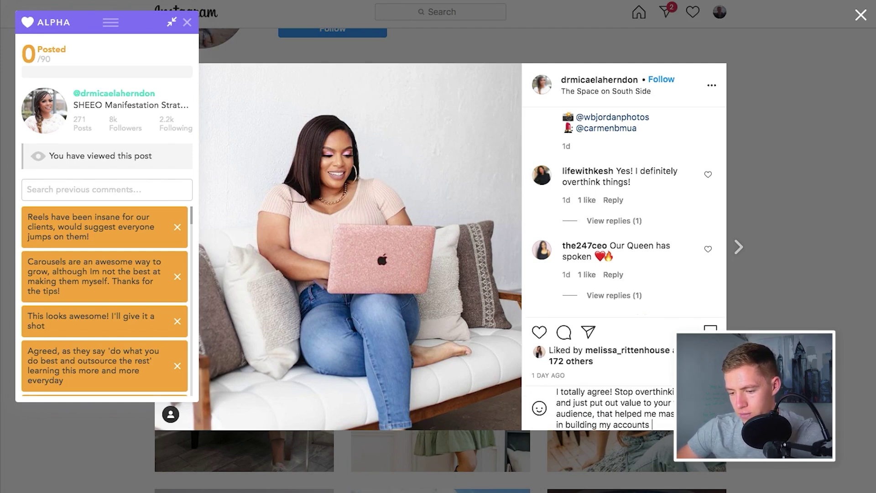
type(" on ")
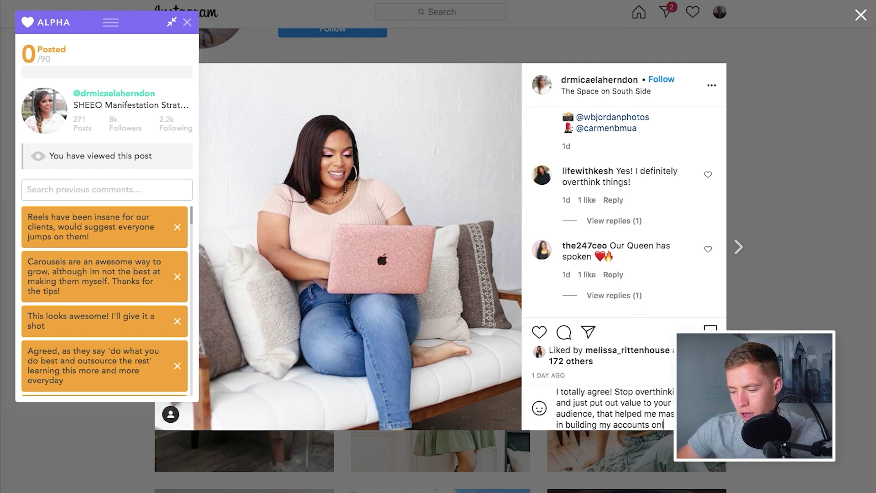
type("line")
key("Return")
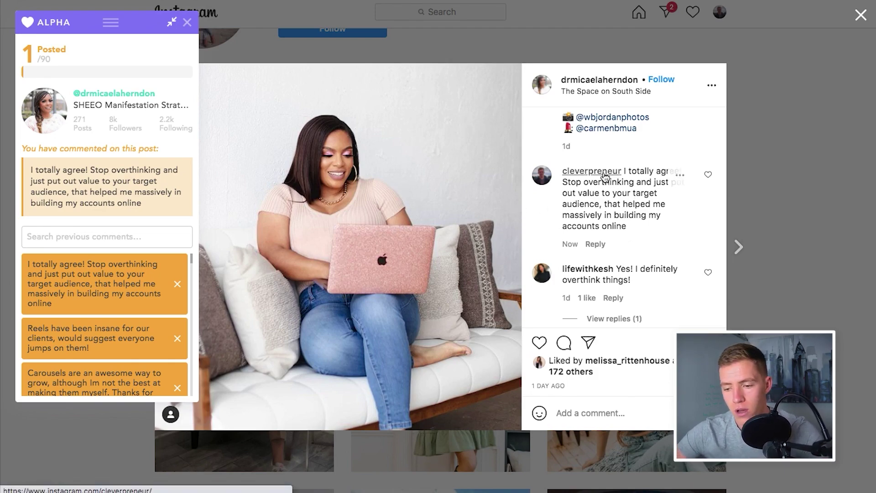
Visit the commenting account's own profile, return to the instagramtips hashtag target and browse down through its most recent posts.
left_click(605, 177)
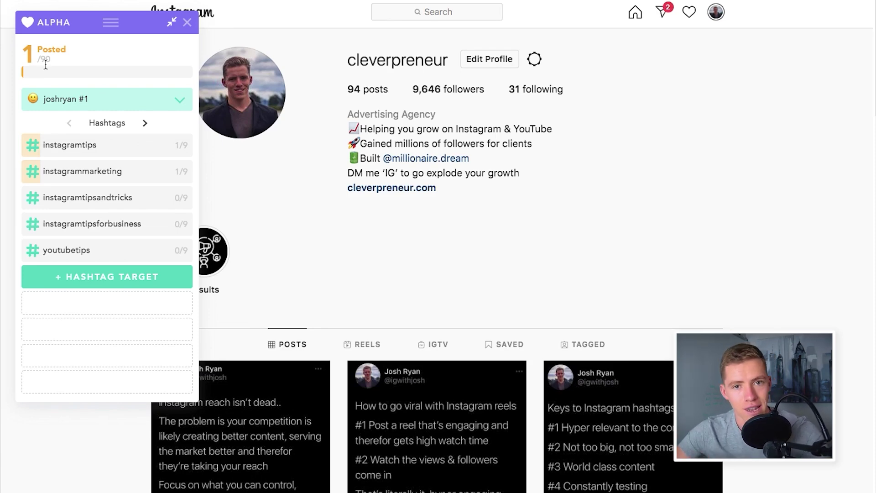
left_click(96, 143)
scroll(434, 198, "down", 7)
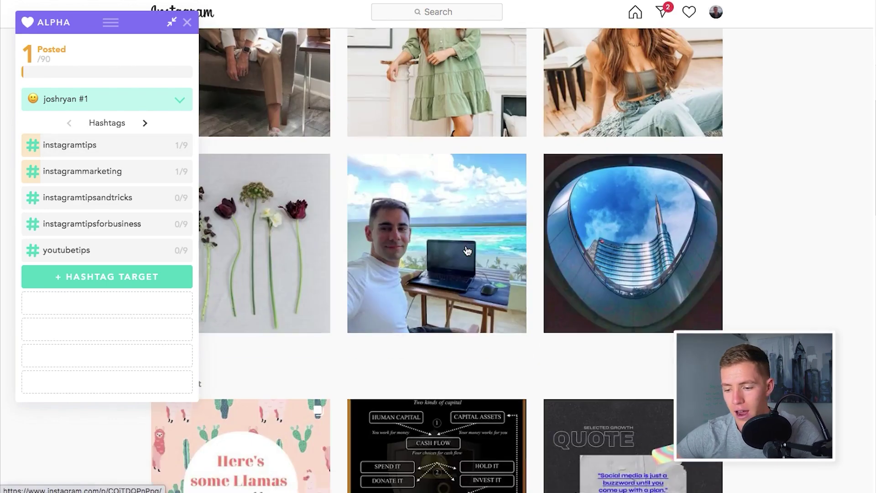
scroll(666, 259, "up", 6)
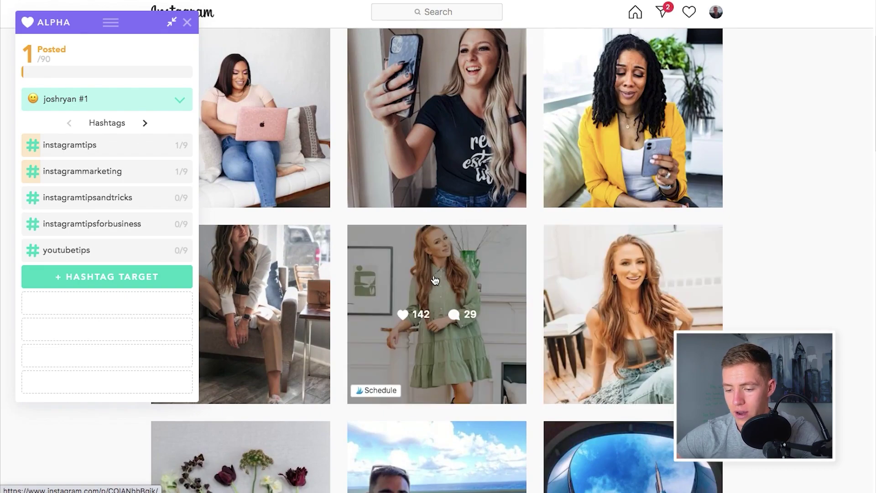
scroll(454, 153, "down", 12)
scroll(455, 153, "down", 1)
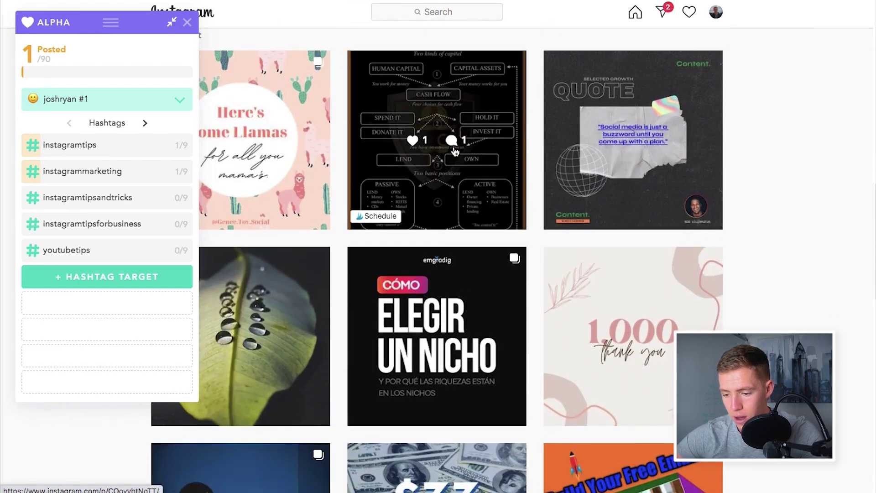
scroll(537, 278, "down", 6)
scroll(539, 283, "down", 7)
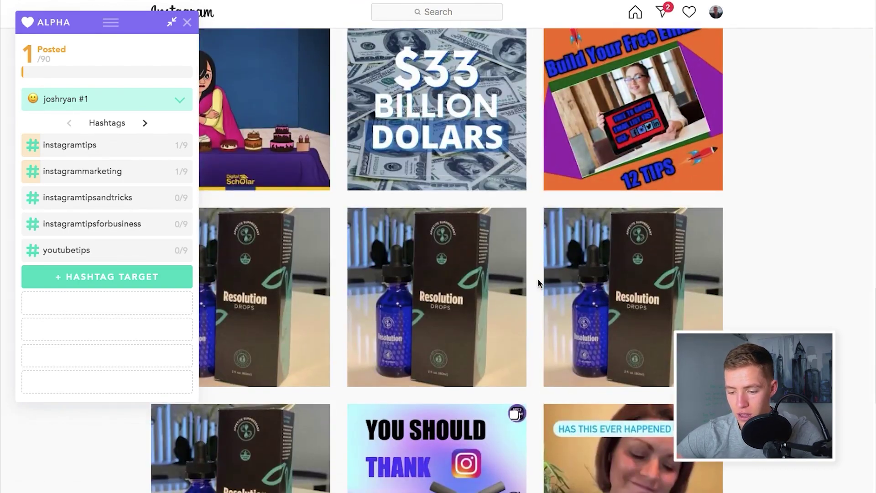
Open the recent post titled "You should thank your competitors" and read its caption and existing comments.
left_click(451, 291)
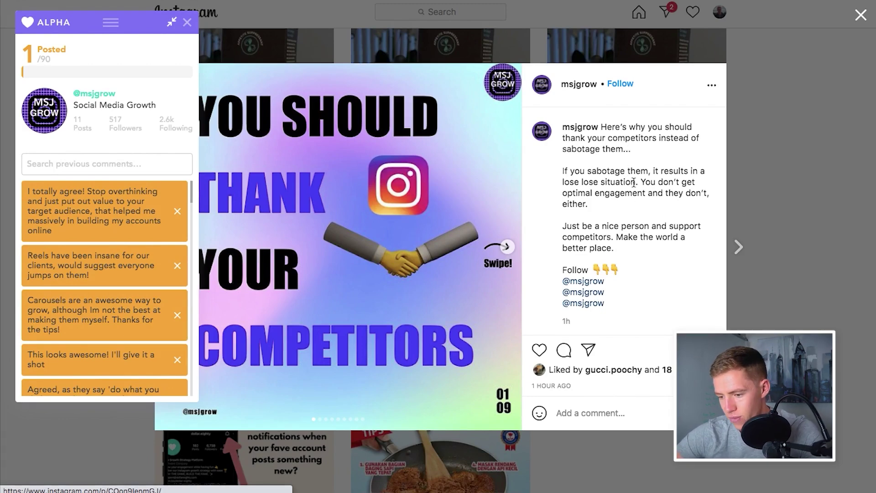
scroll(637, 196, "down", 3)
scroll(637, 196, "down", 5)
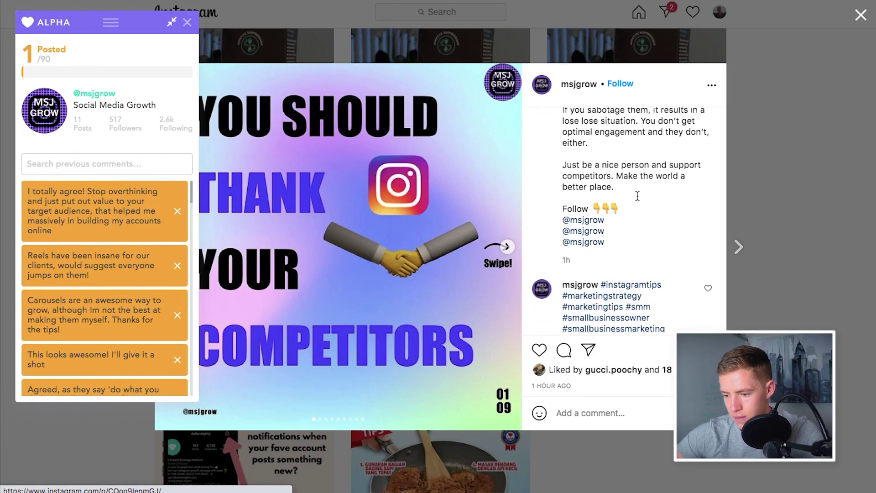
Post the comment "I totally agree, working with your competitors in social media especially can help you massively. That alone helped me gain a huge audience fast".
left_click(597, 410)
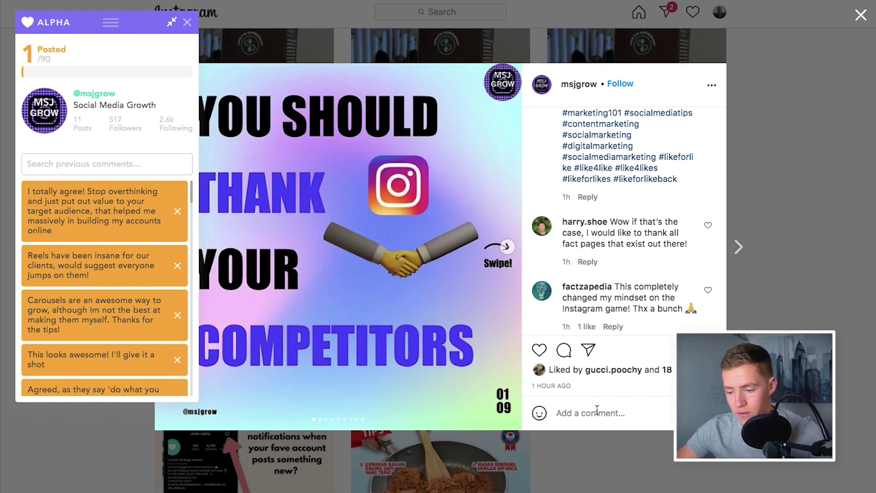
type("I tota")
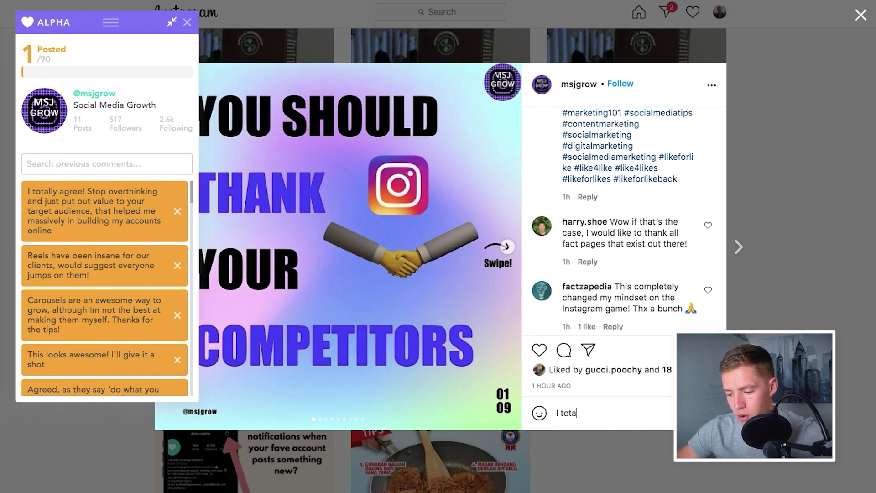
type("lly agree, worki")
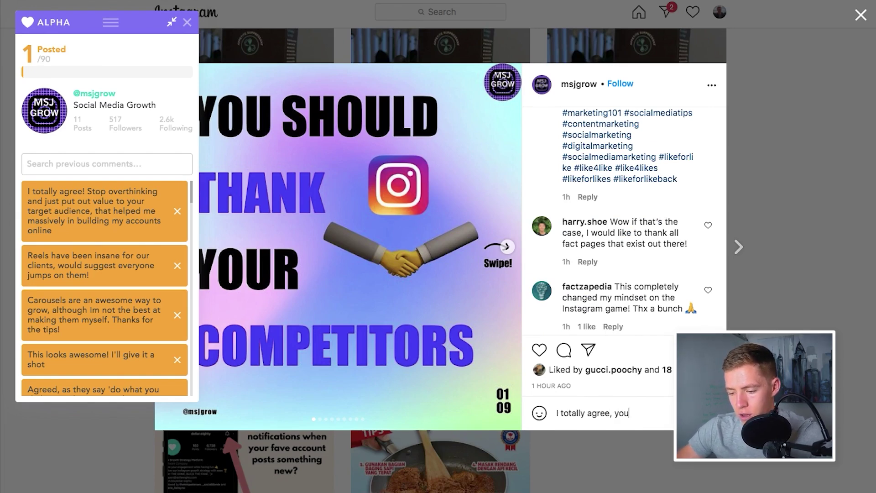
type("ng with your comep")
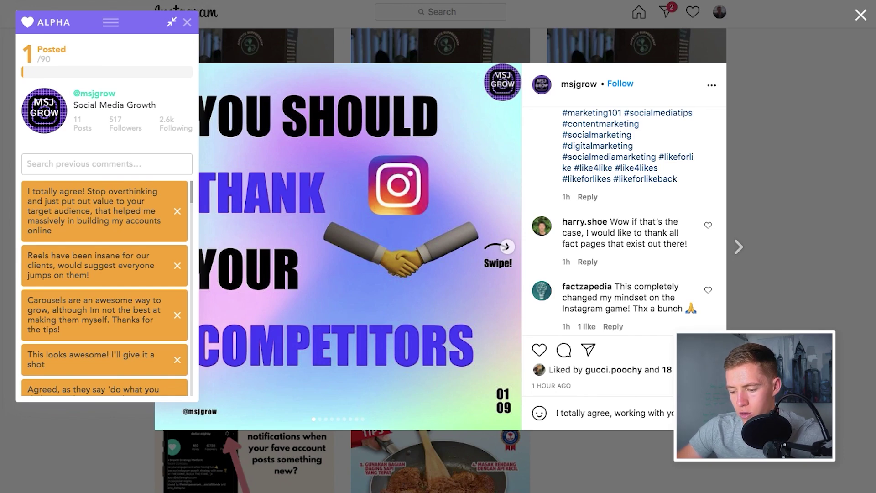
key("BackSpace")
key("BackSpace")
type("petit")
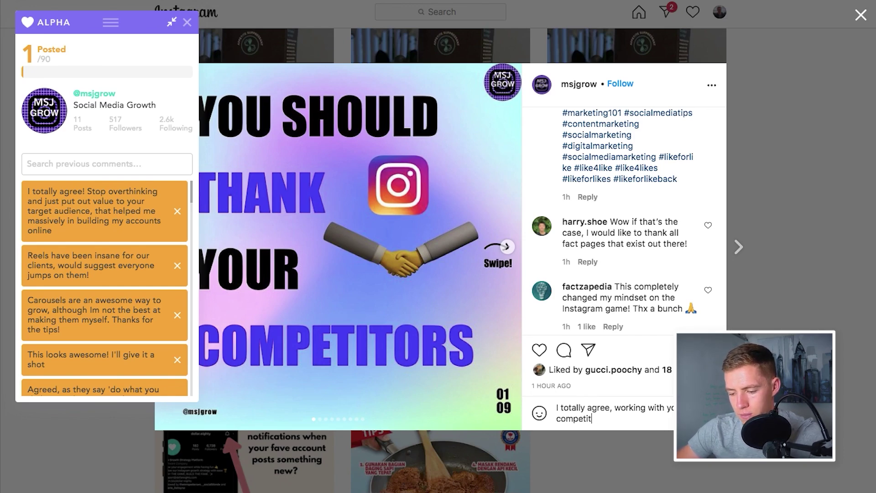
type("ors in social ")
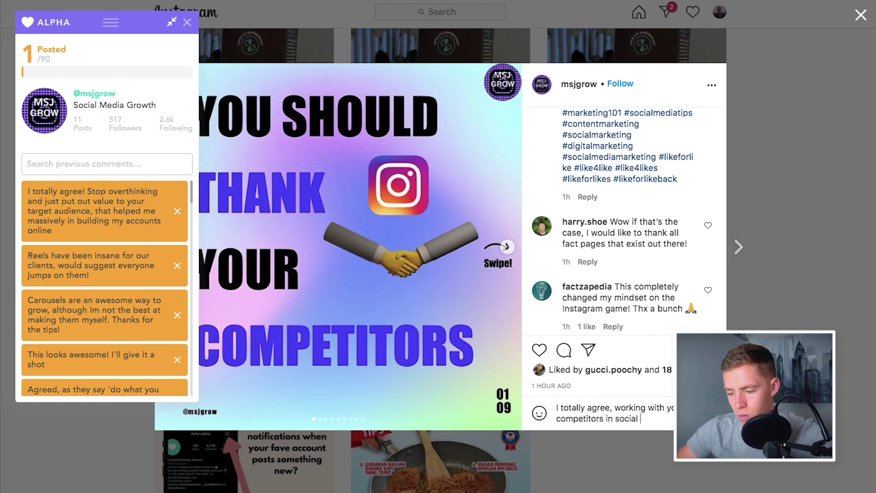
type("media es")
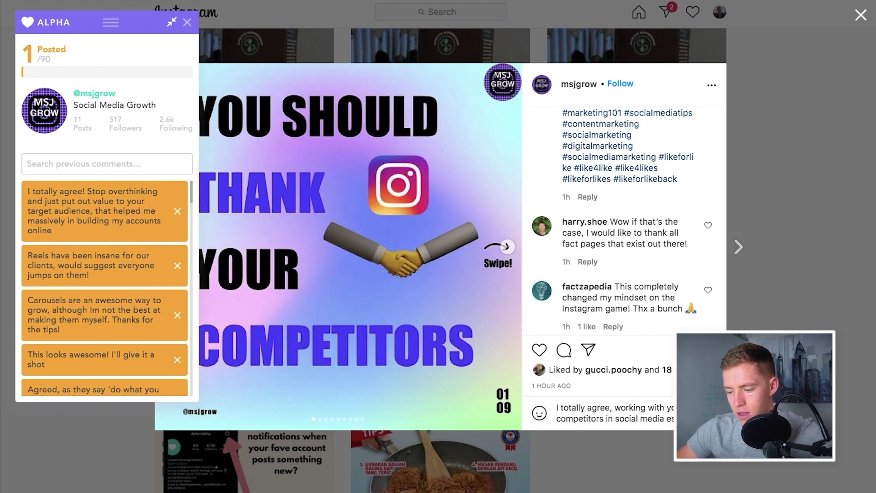
type("pecially can help you massively. That alone helped ")
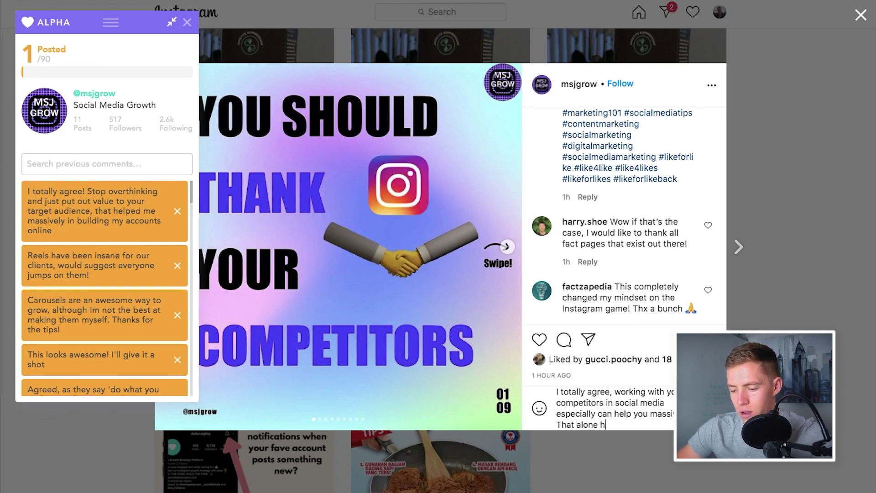
type("me gain")
type(" a huge audience")
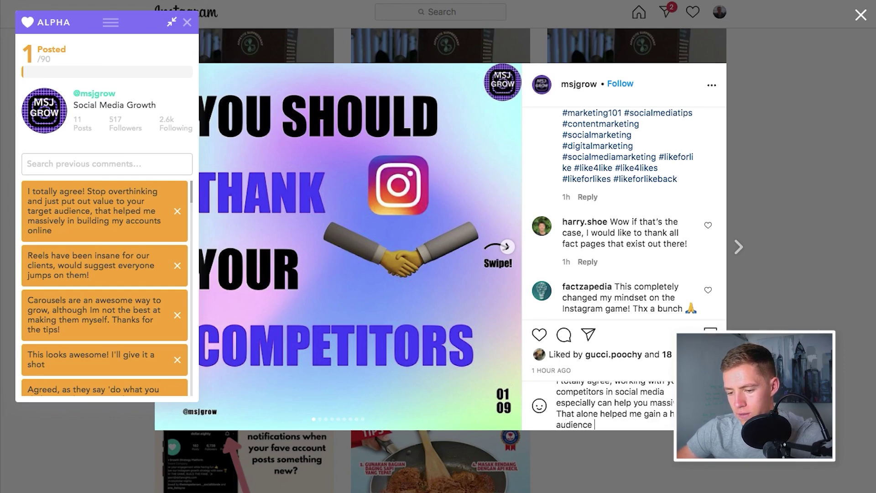
type(" fast")
key("Return")
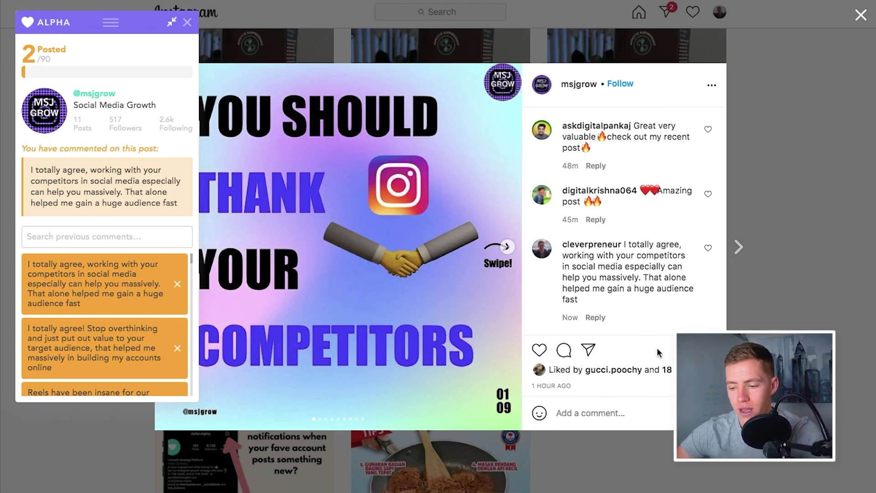
mouse_move(592, 248)
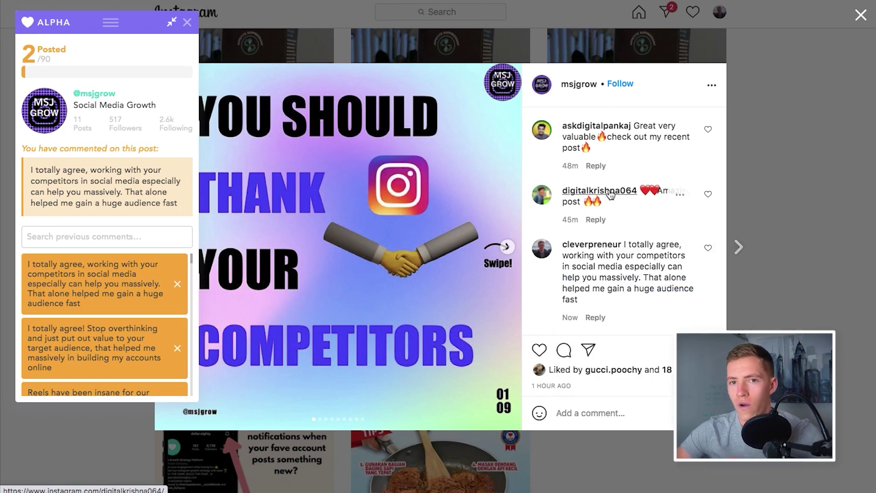
mouse_move(610, 194)
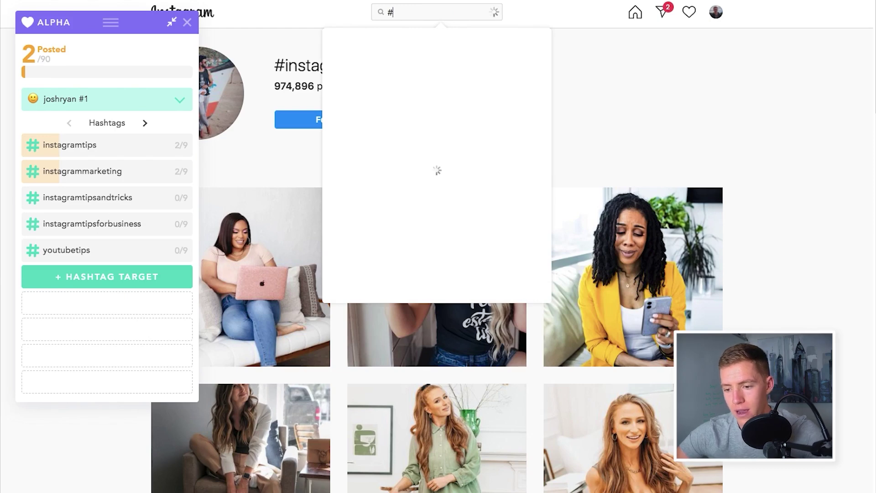
type("#isn")
key("BackSpace")
key("BackSpace")
key("BackSpace")
key("BackSpace")
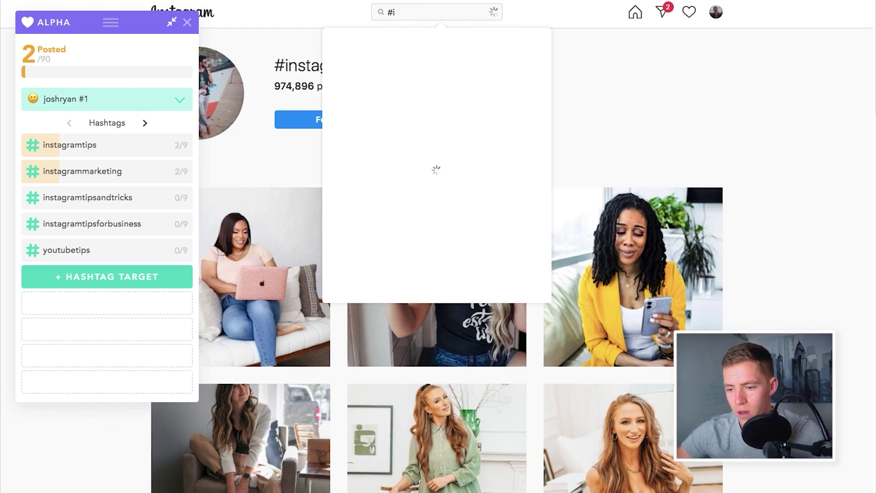
left_click(250, 201)
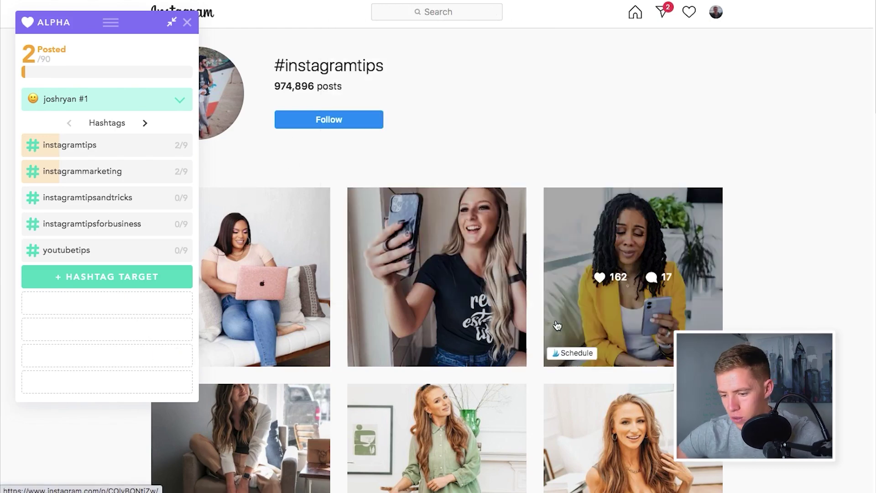
Open the instagramtips top post showing the woman in the yellow blazer looking at her phone.
left_click(555, 320)
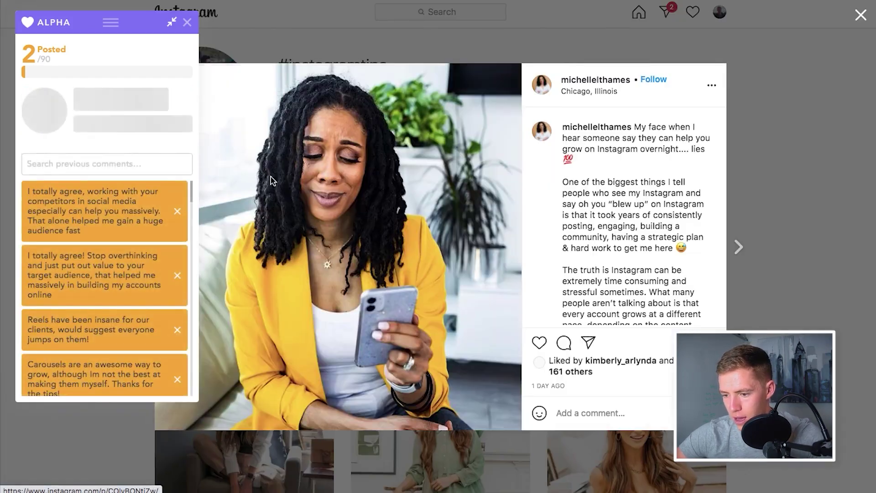
Close the open post, search Instagram for "#instagramreelstips", open that hashtag and browse its top posts.
left_click(506, 31)
left_click(450, 16)
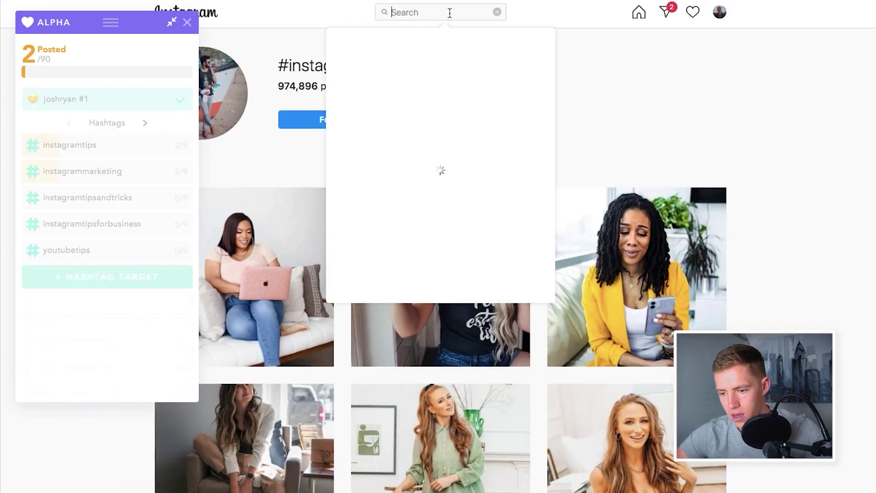
type("#instagramreelstips")
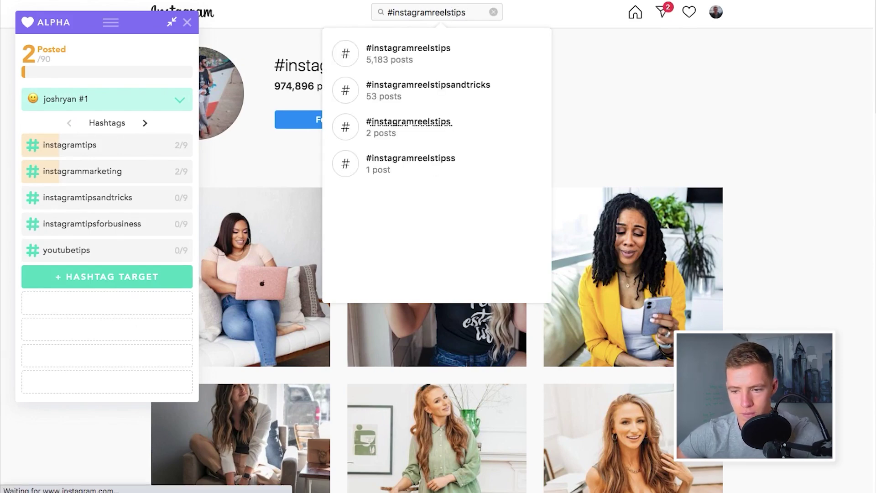
left_click(445, 50)
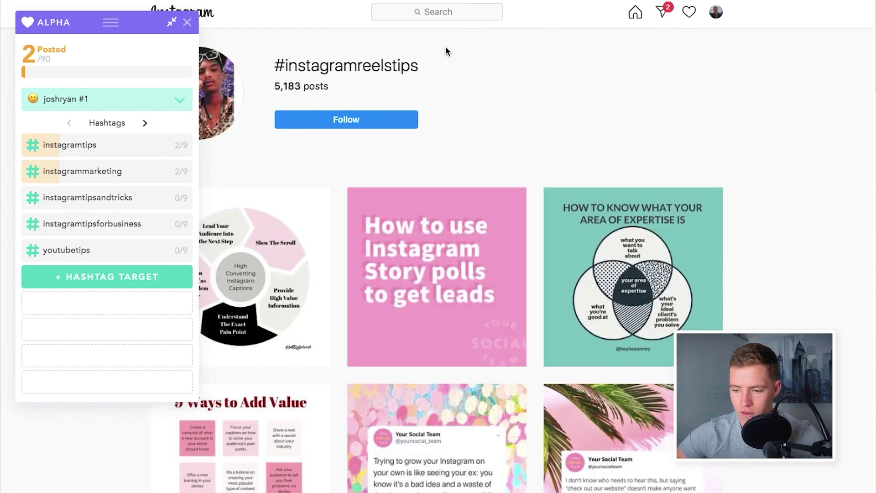
scroll(435, 73, "down", 5)
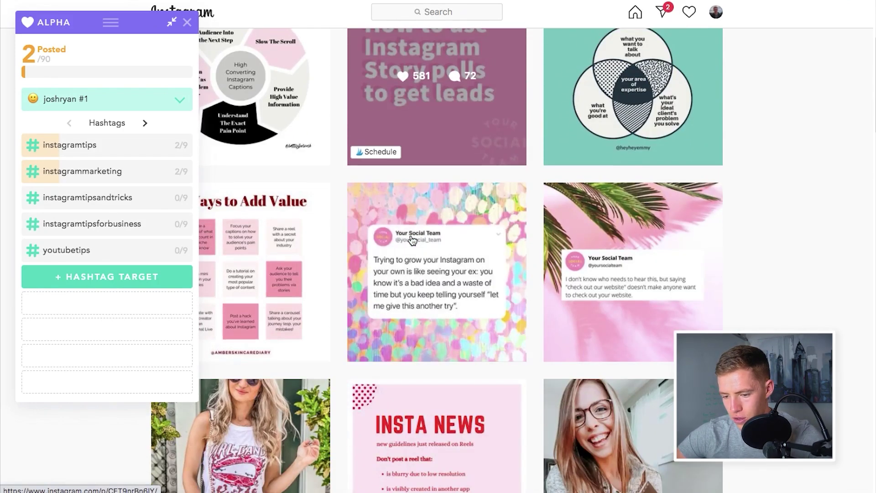
scroll(412, 239, "down", 8)
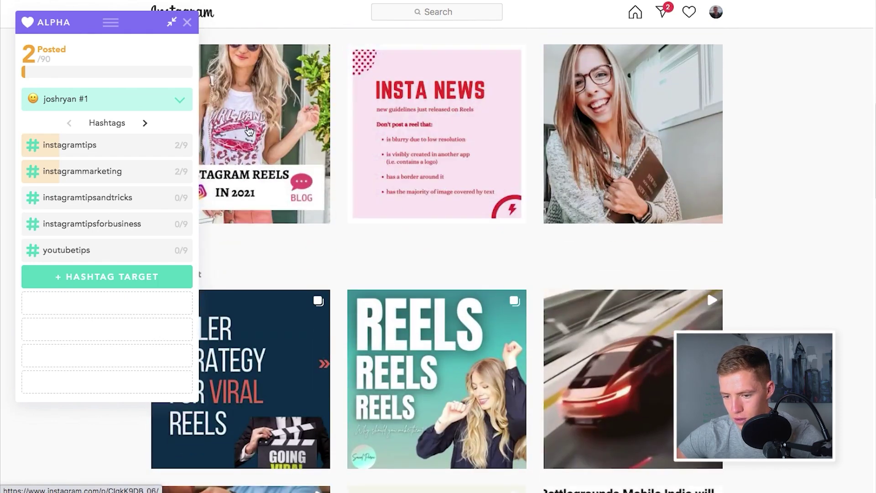
Open the "Instagram Reels in 2021" top post and submit the saved comment "Reels have been insane for our clients, would suggest everyone jumps on them!".
left_click(248, 128)
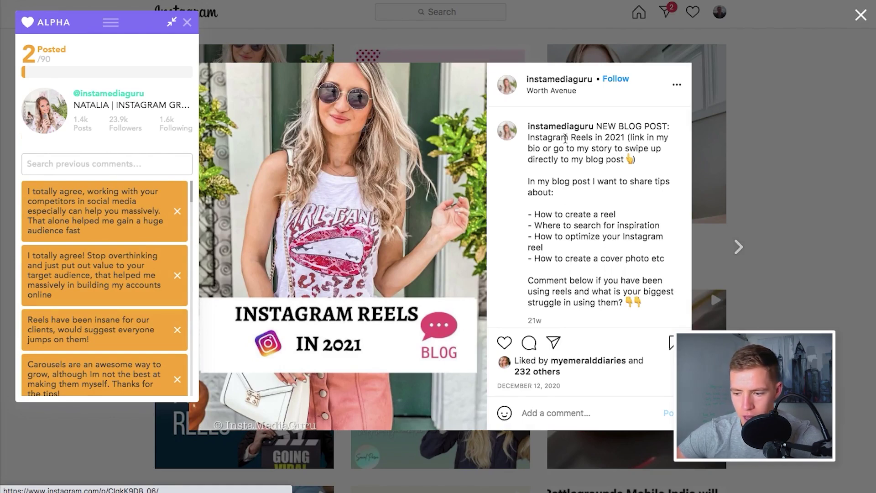
scroll(568, 207, "down", 4)
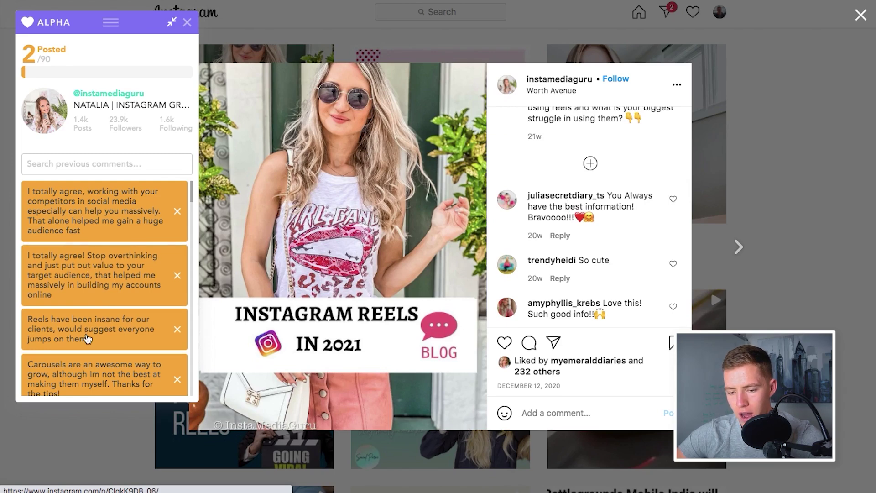
mouse_move(43, 330)
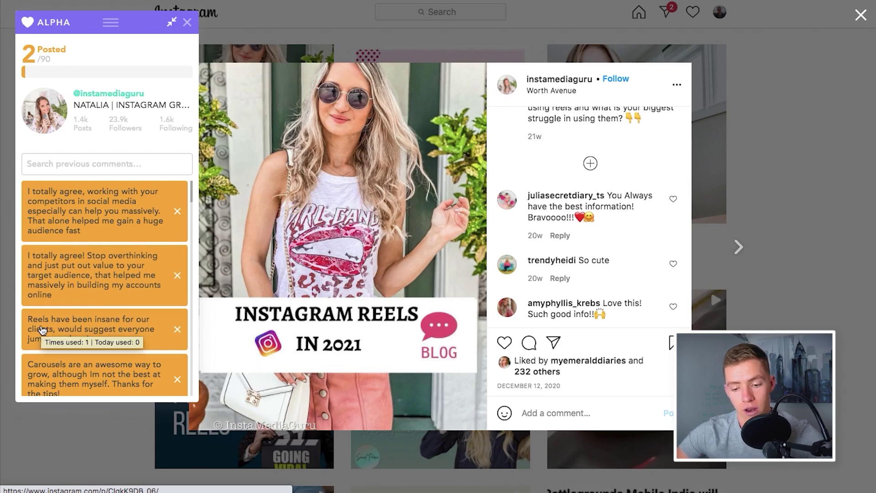
left_click(102, 334)
scroll(570, 256, "down", 2)
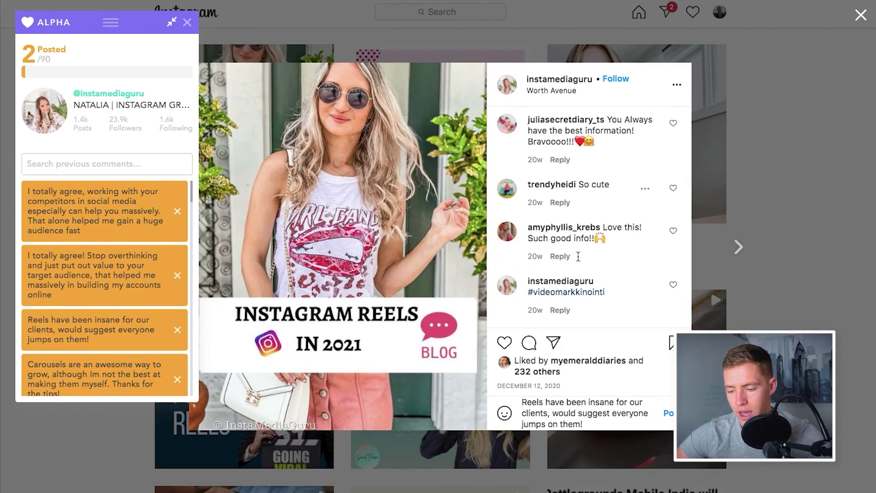
left_click(668, 413)
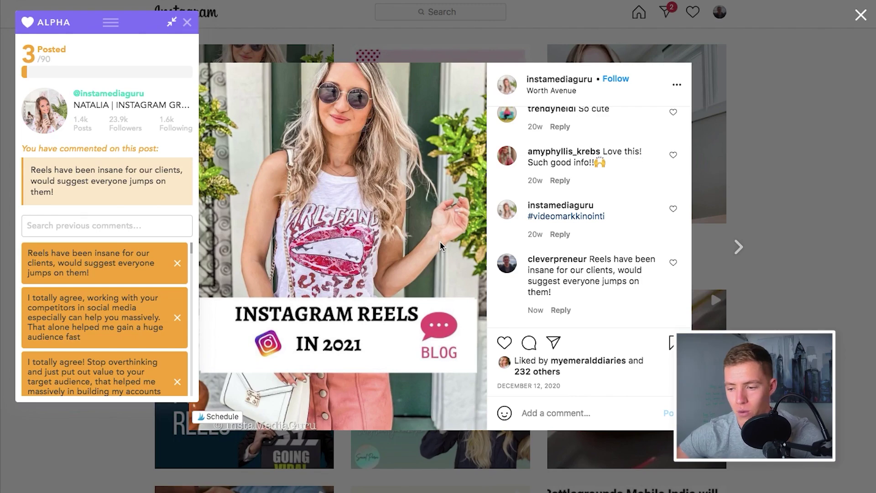
Close the post, switch Alpha's target list to Profiles and show the squaredacademy profile target's own posts.
left_click(802, 110)
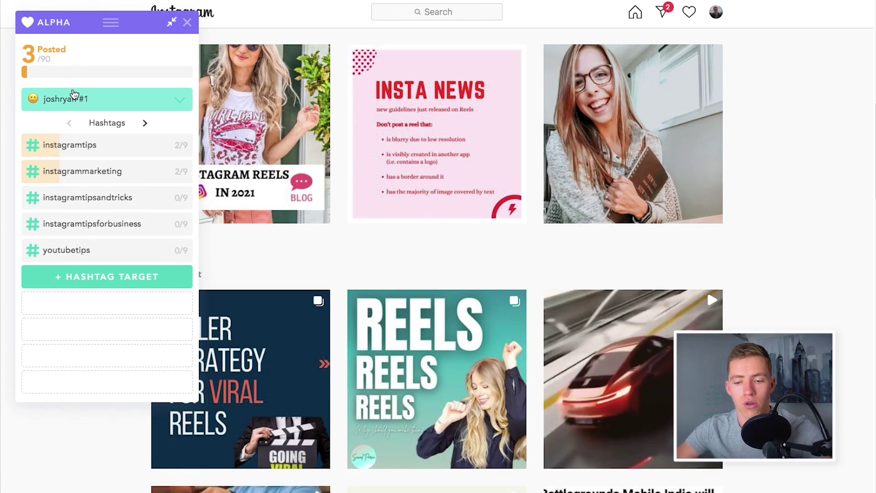
left_click(146, 124)
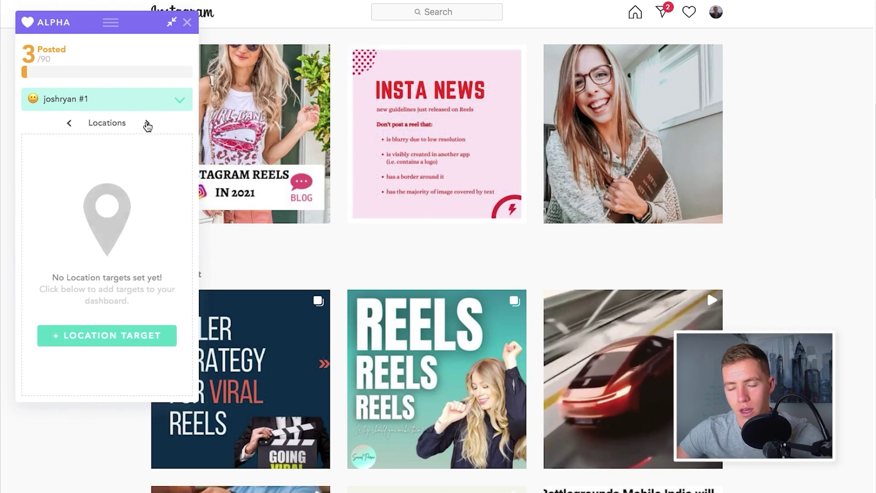
left_click(146, 123)
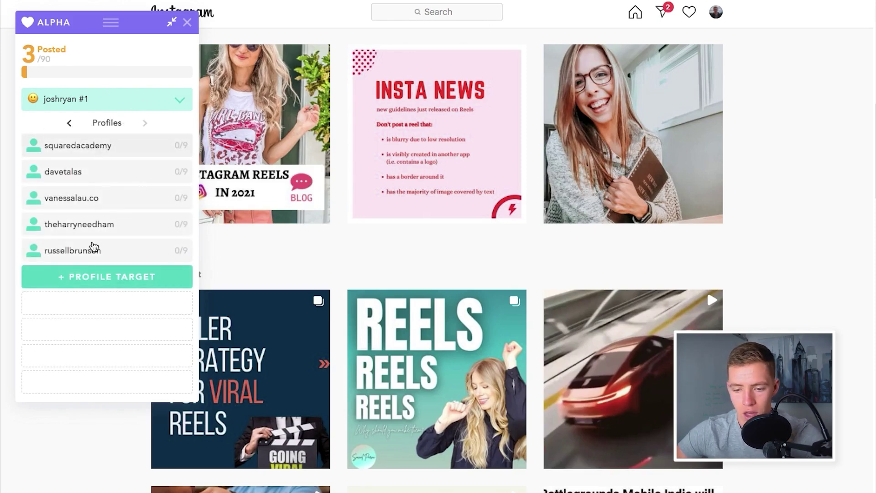
left_click(89, 157)
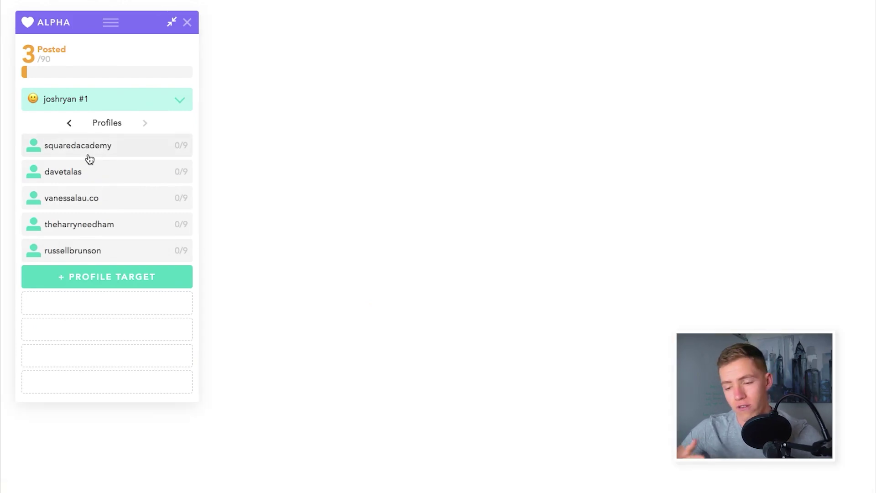
scroll(428, 239, "down", 3)
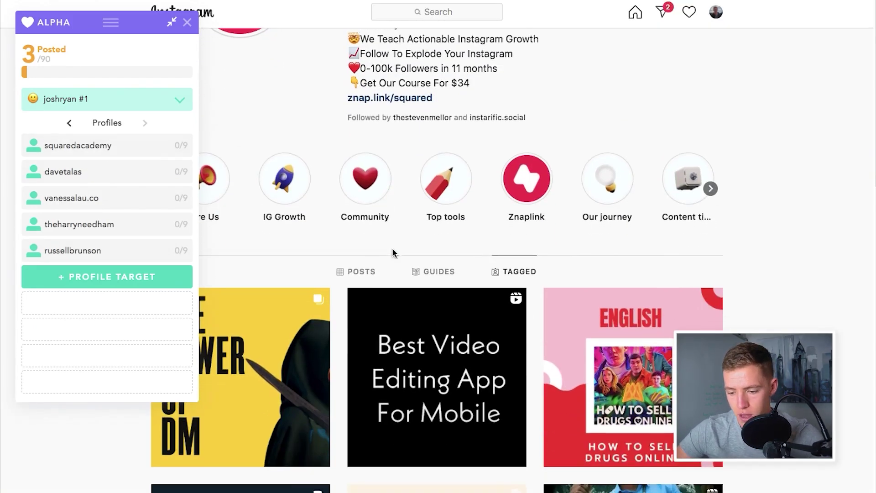
left_click(352, 271)
Check the age and likes of the "Avoid making these IG mistakes" post, close it and browse squaredacademy's other posts.
left_click(244, 360)
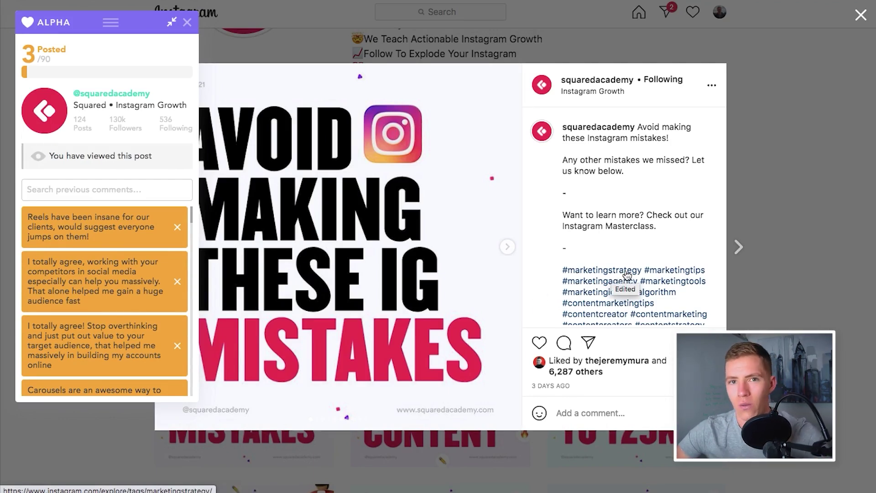
mouse_move(564, 390)
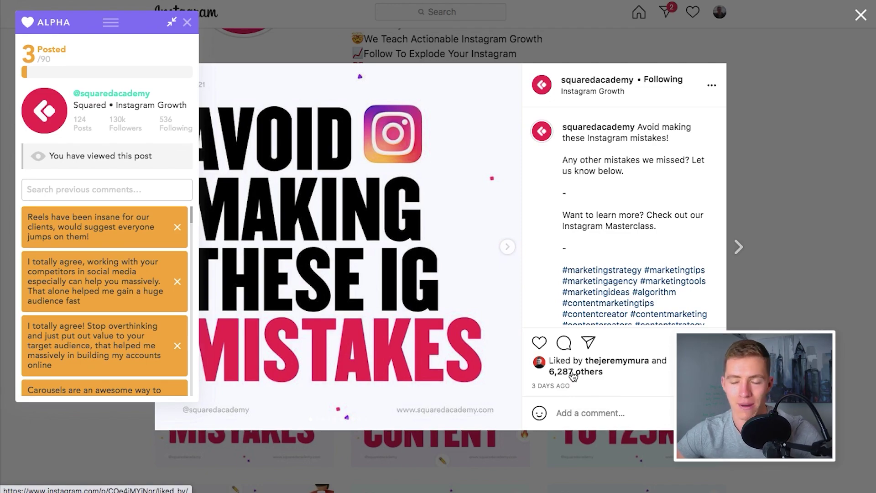
left_click(788, 128)
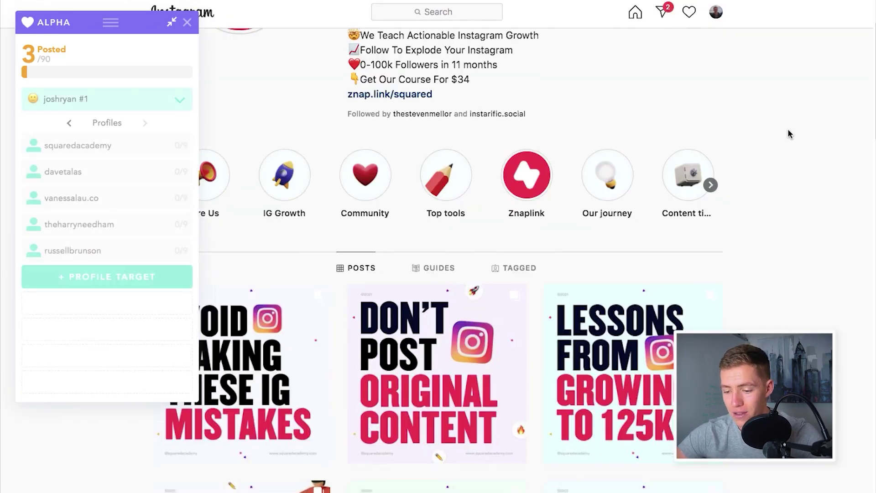
scroll(507, 256, "down", 3)
scroll(570, 210, "down", 2)
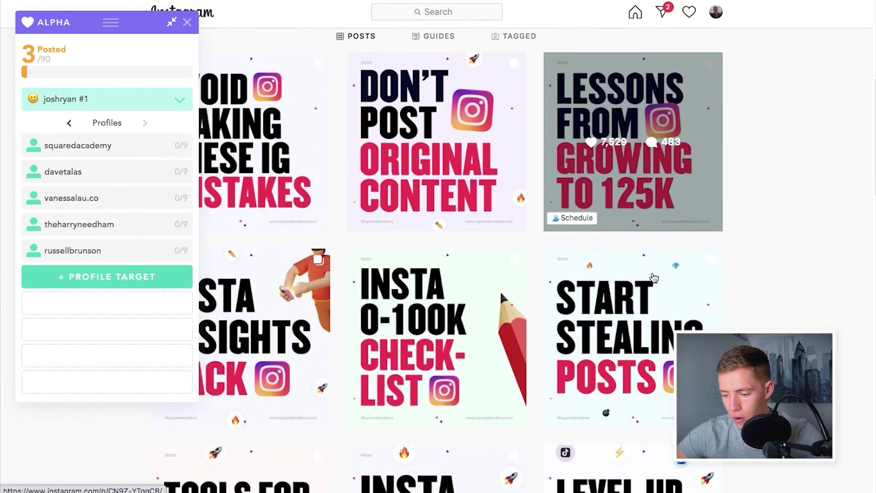
scroll(500, 291, "down", 4)
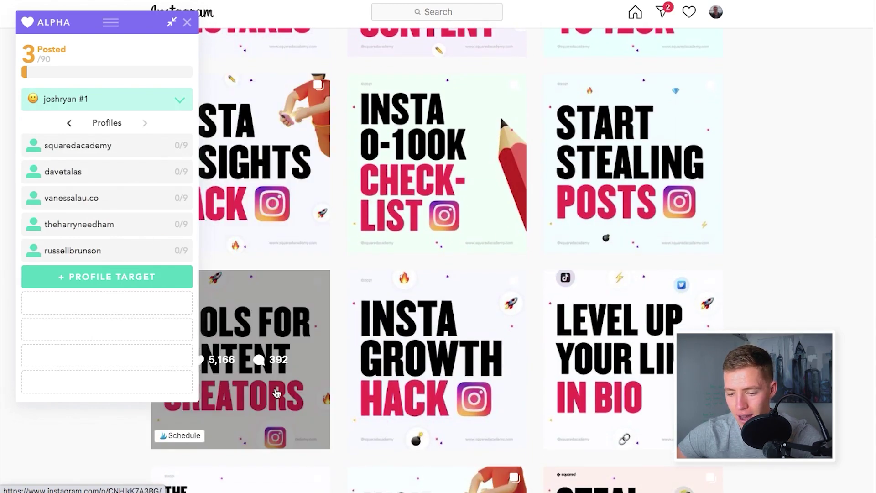
scroll(287, 286, "up", 6)
Reopen the "Avoid making these IG mistakes" post, review its caption hashtags and collapse the Alpha panel.
left_click(287, 286)
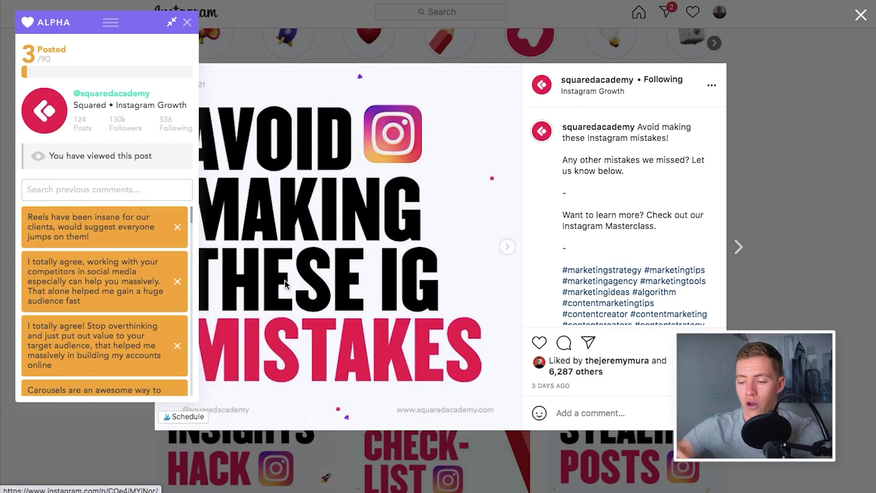
scroll(588, 204, "down", 3)
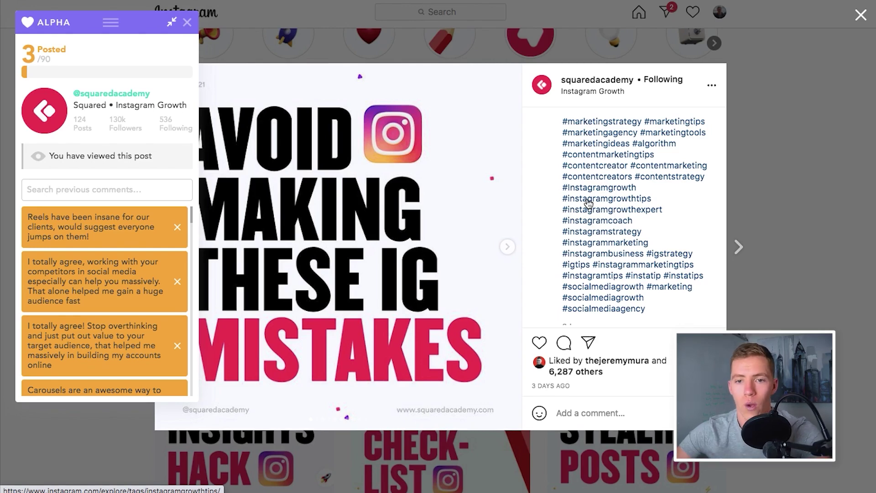
left_click(171, 22)
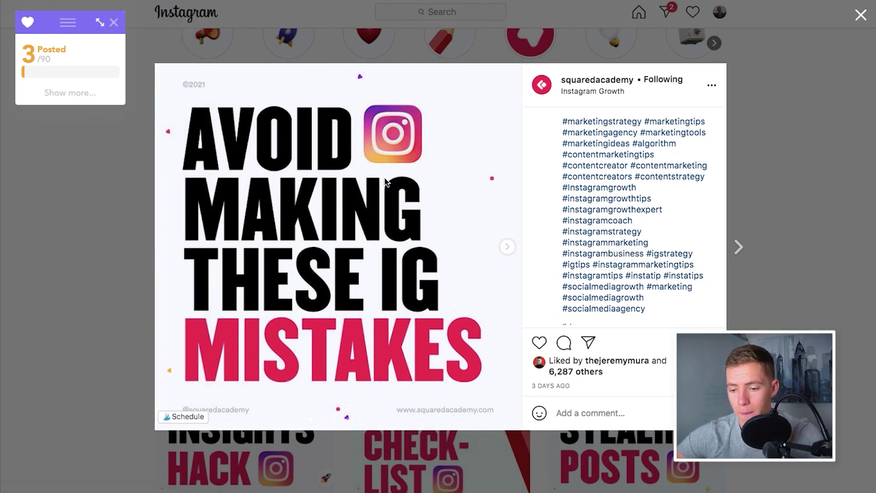
Read through the post's carousel slides up to the seventh one, about making text big enough to read.
left_click(507, 249)
left_click(507, 249)
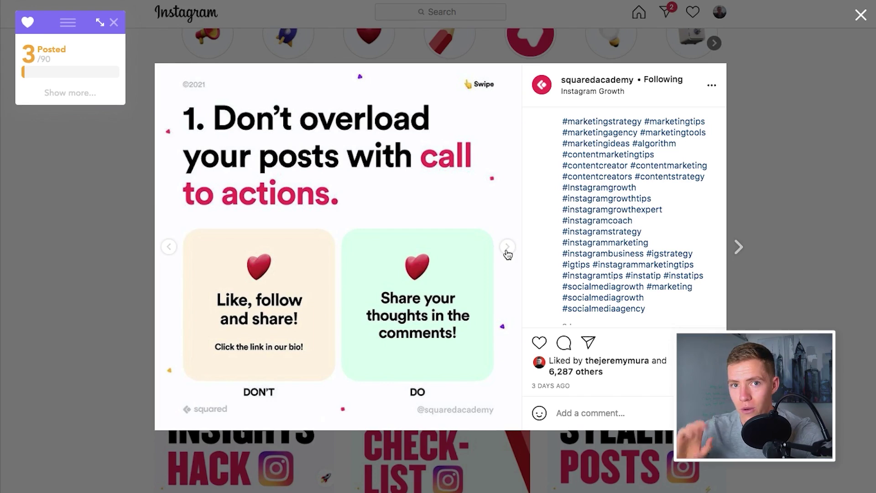
left_click(507, 249)
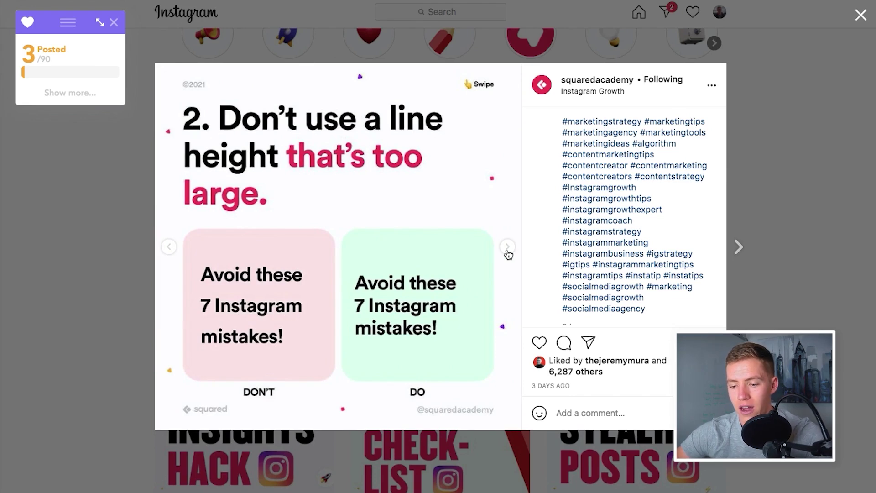
left_click(507, 251)
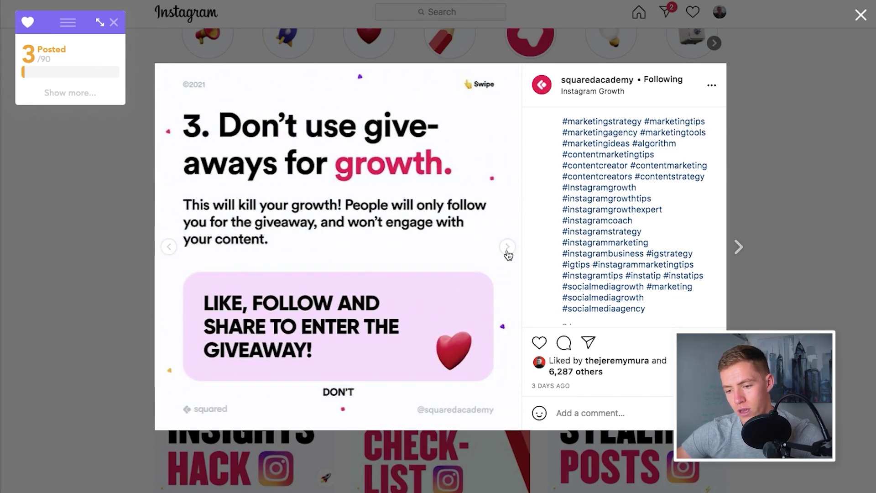
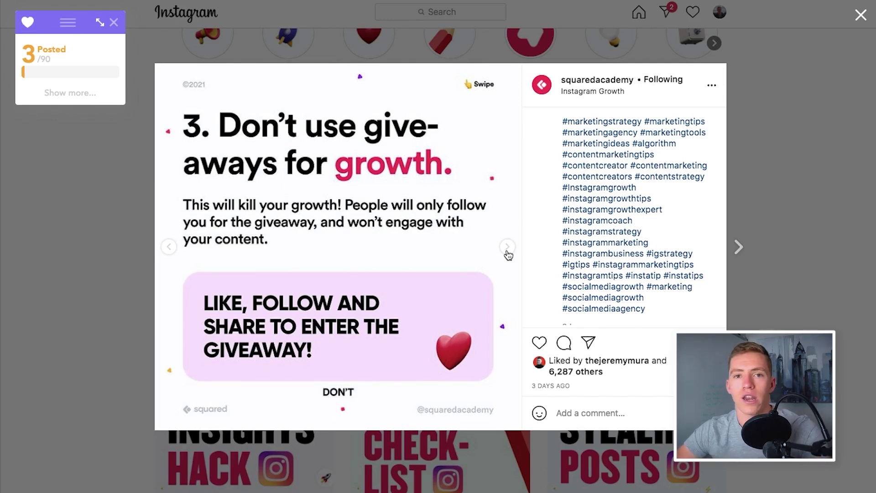
left_click(507, 247)
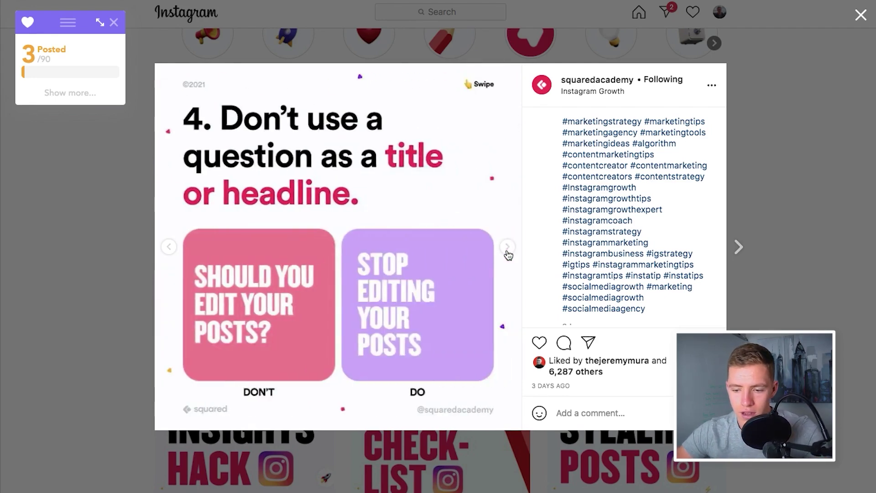
left_click(507, 251)
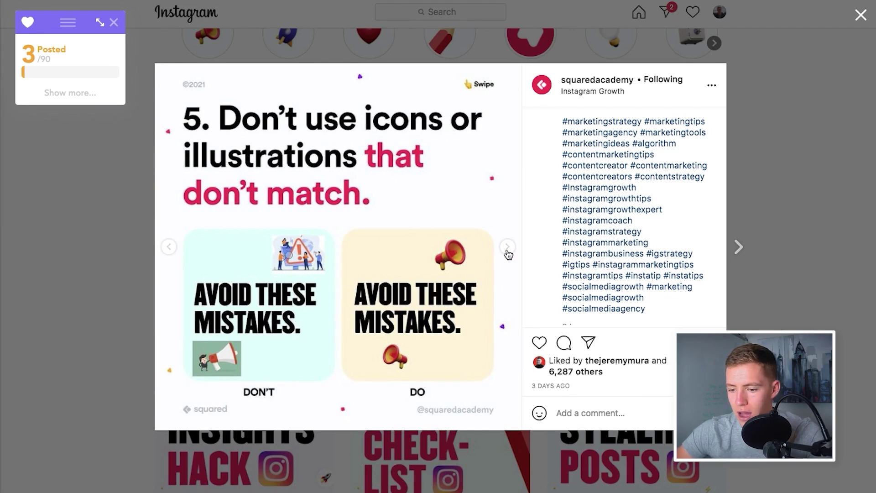
left_click(508, 252)
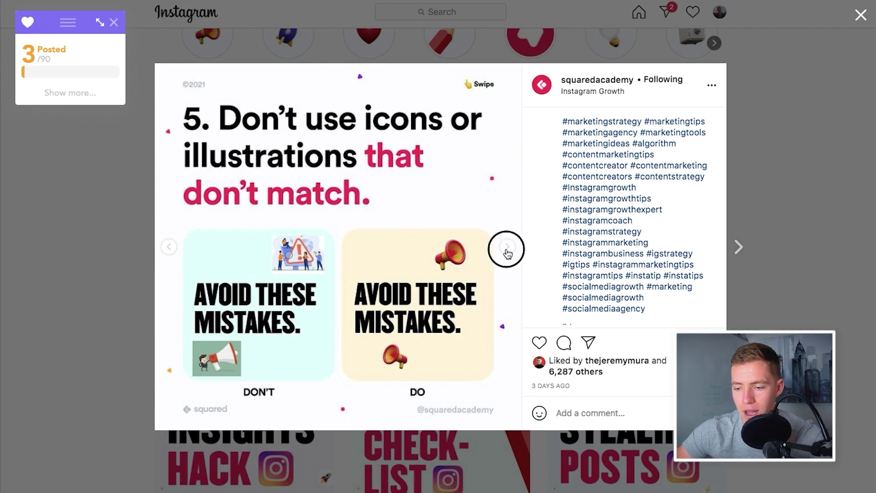
left_click(507, 251)
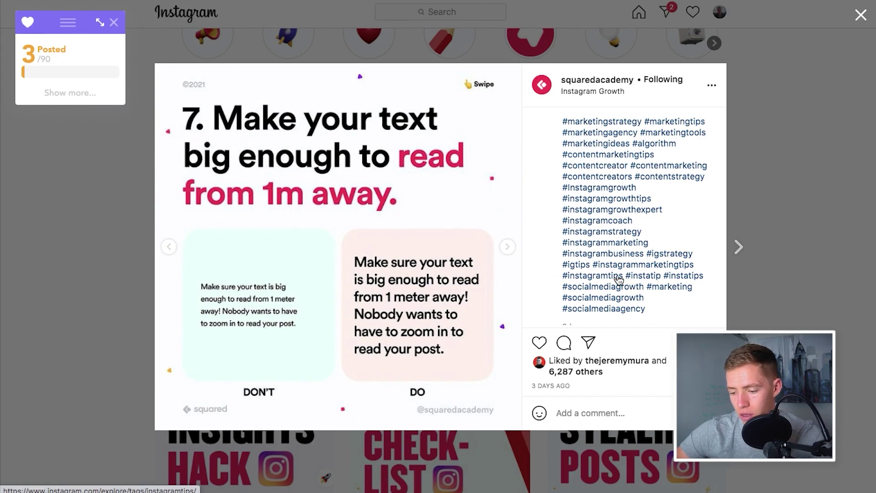
Read the existing comments under the post and return to the third tip's carousel slide about giveaways for growth.
scroll(618, 277, "down", 5)
left_click(609, 396)
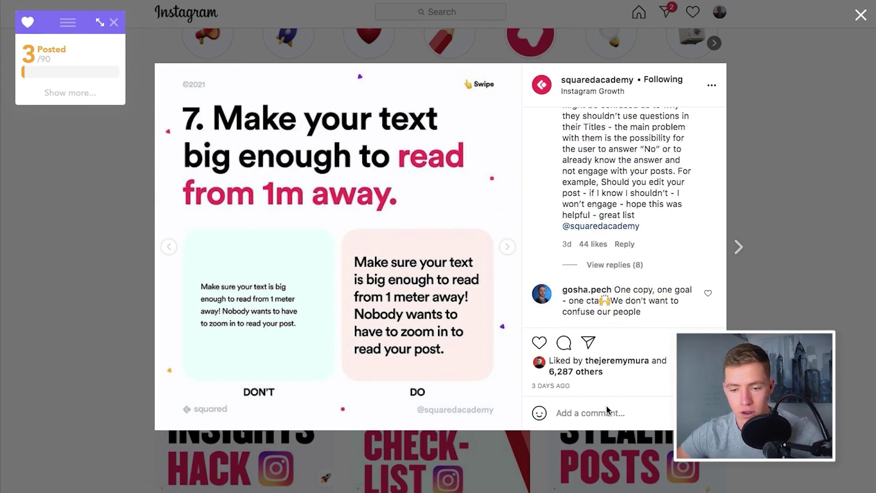
left_click(595, 412)
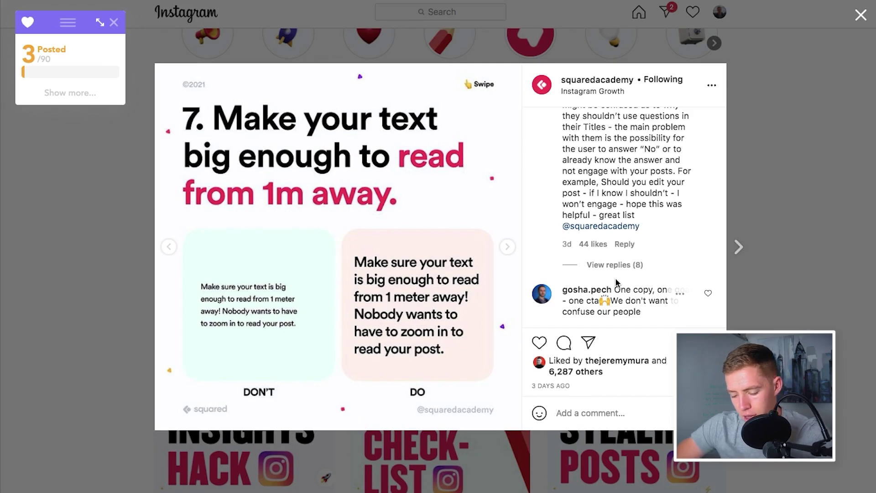
left_click(169, 247)
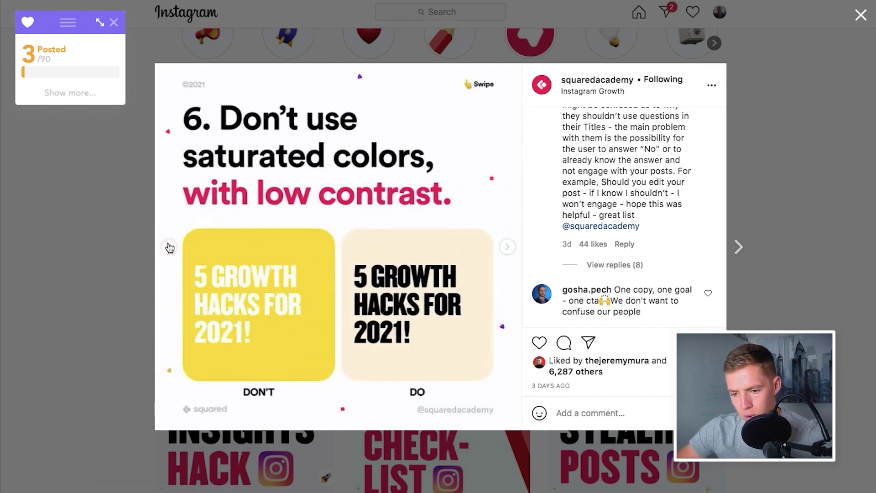
left_click(169, 247)
left_click(169, 247)
left_click(169, 247)
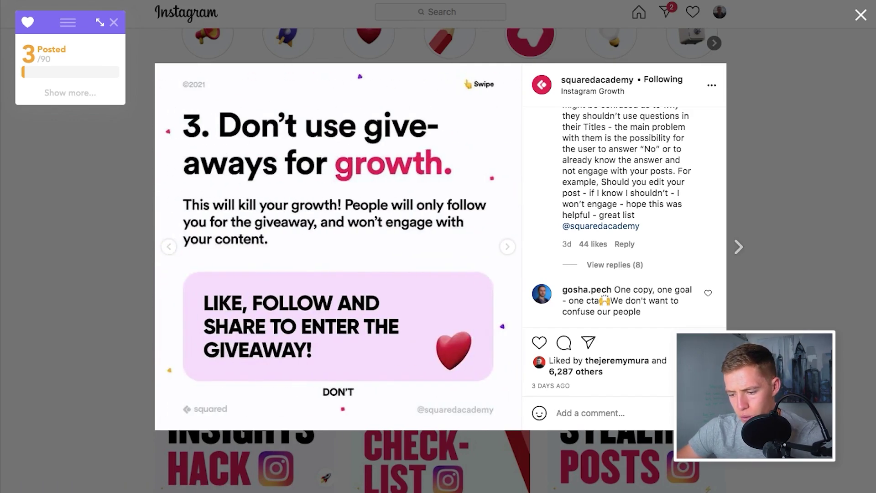
Begin a comment on the post with "Number 3 is huge, loop giveaways will ruin your account in the long run".
left_click(635, 415)
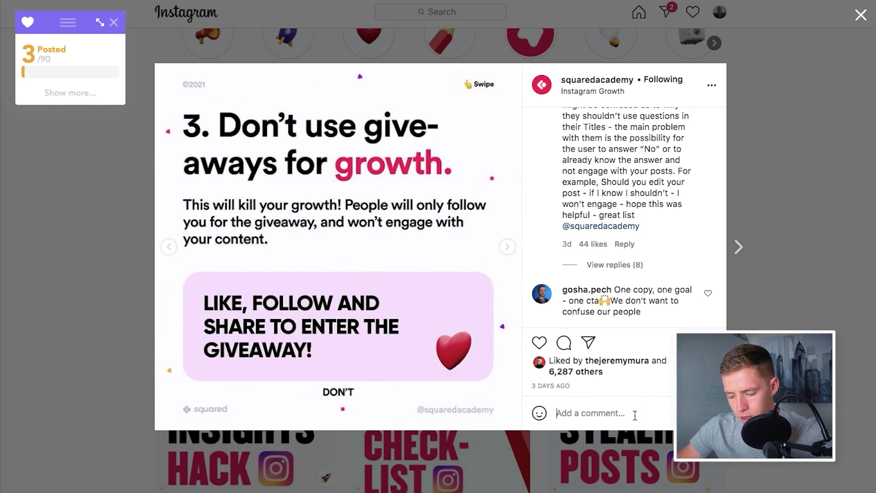
type("Number 3 is huge")
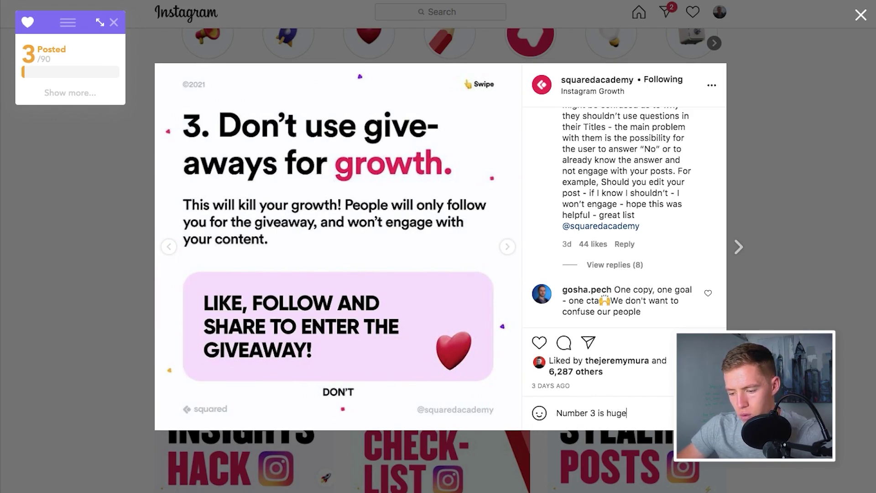
type(", loop")
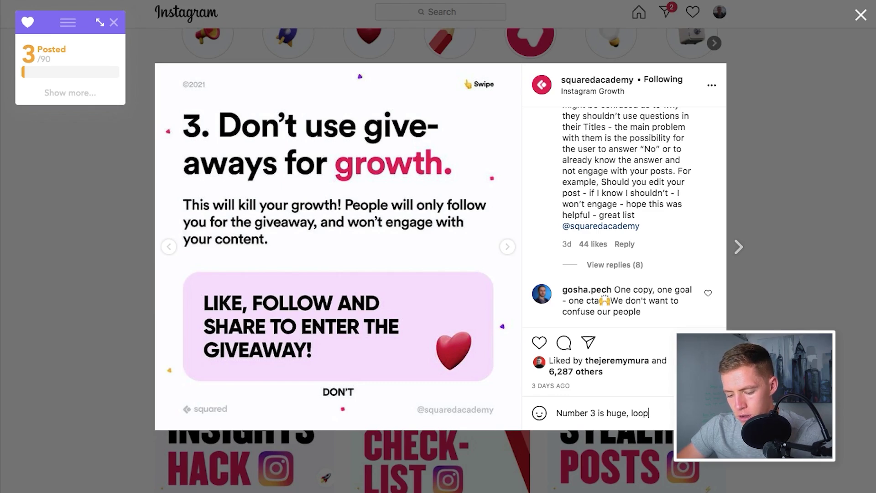
type(" giveaways will ruin your a")
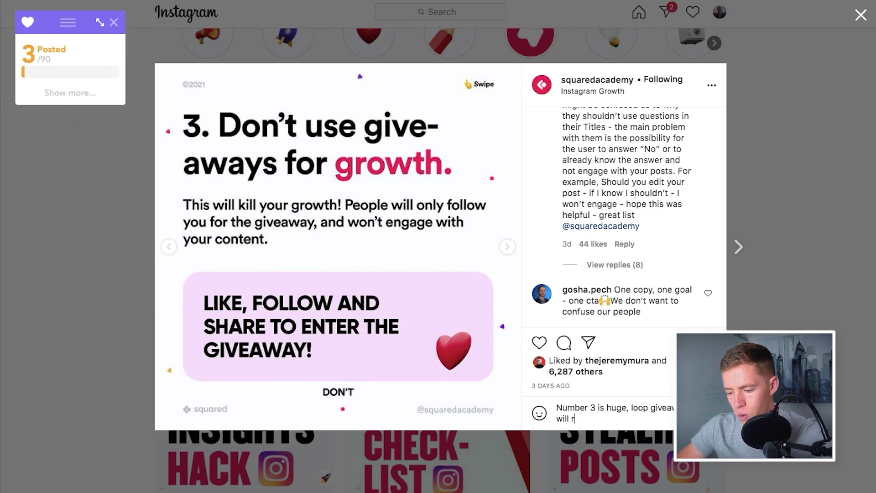
type("ccount in")
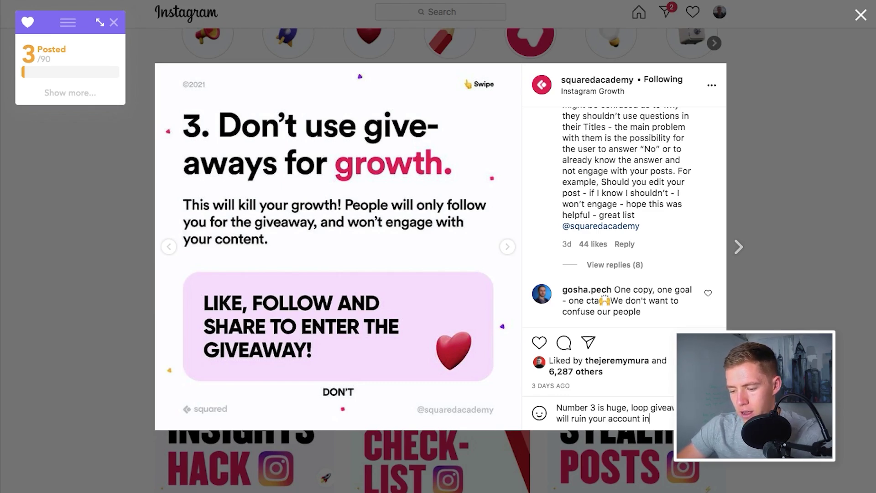
type(" the long run, howe")
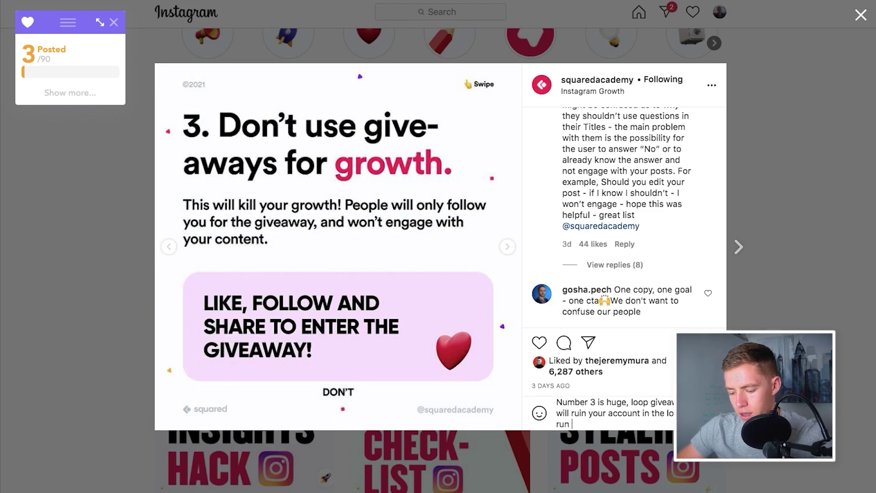
Continue the comment with "however I would add that when done right and you use highly targeted giveaways, giving away highly targeted prizes,".
type("ver I wou")
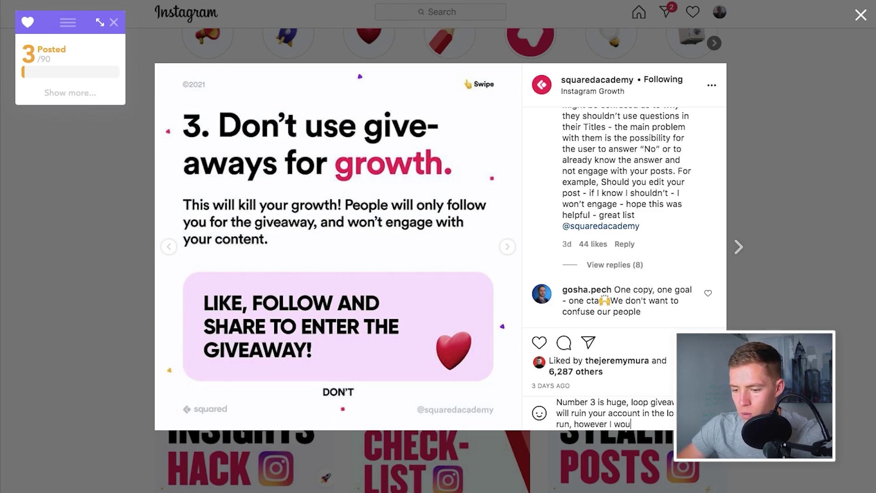
type("ld add that")
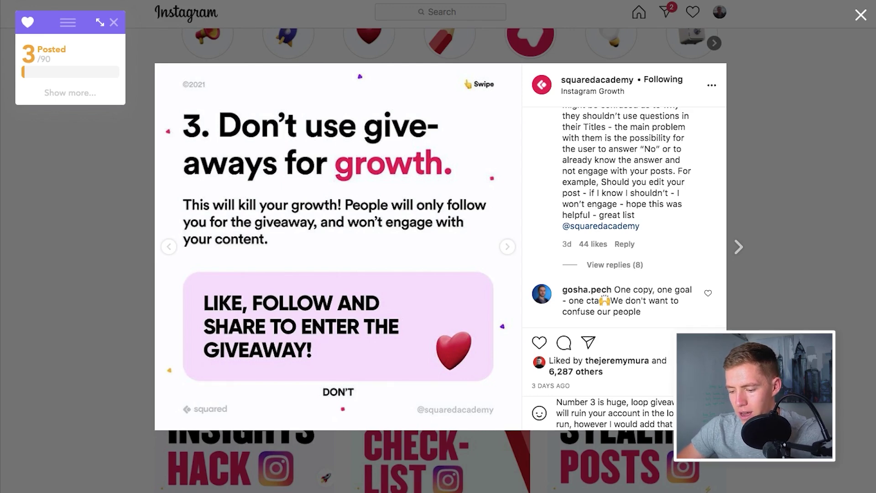
type(" if done right an")
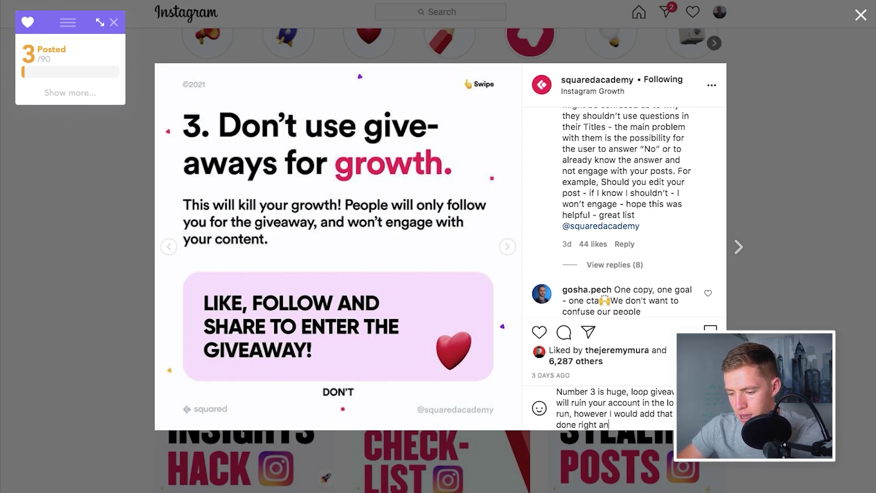
type("d you use highly")
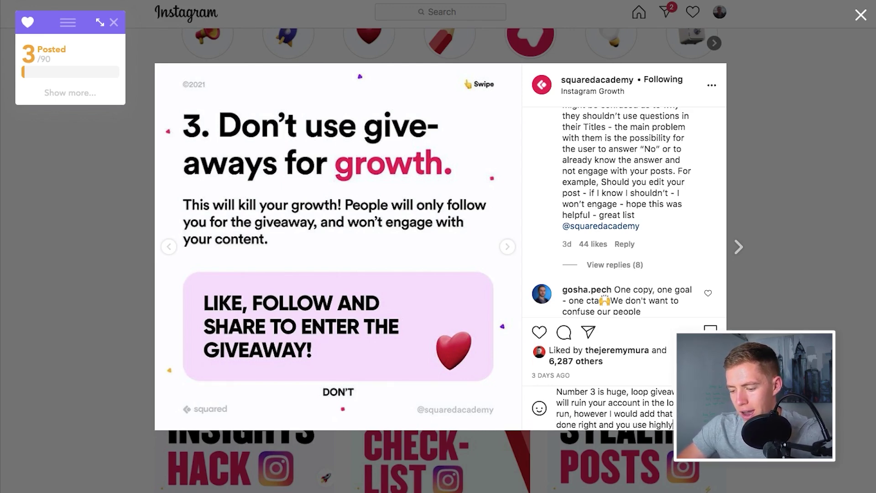
type(" targeted giv")
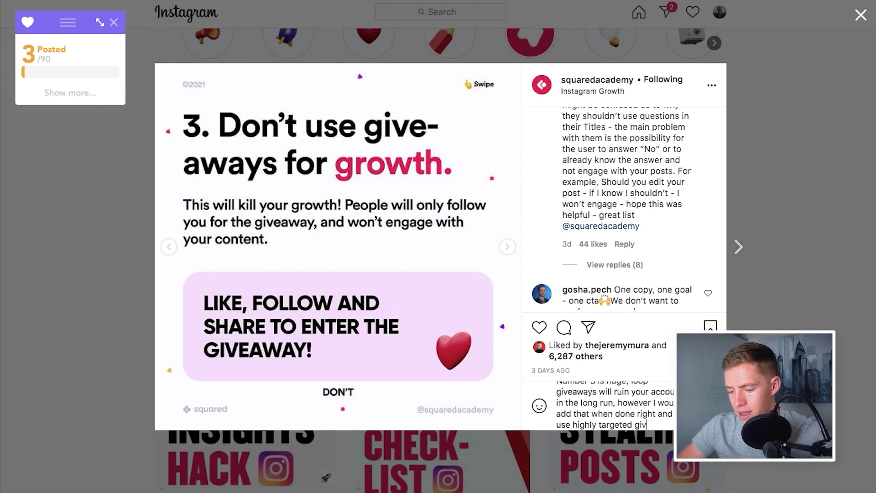
type("eaways giving")
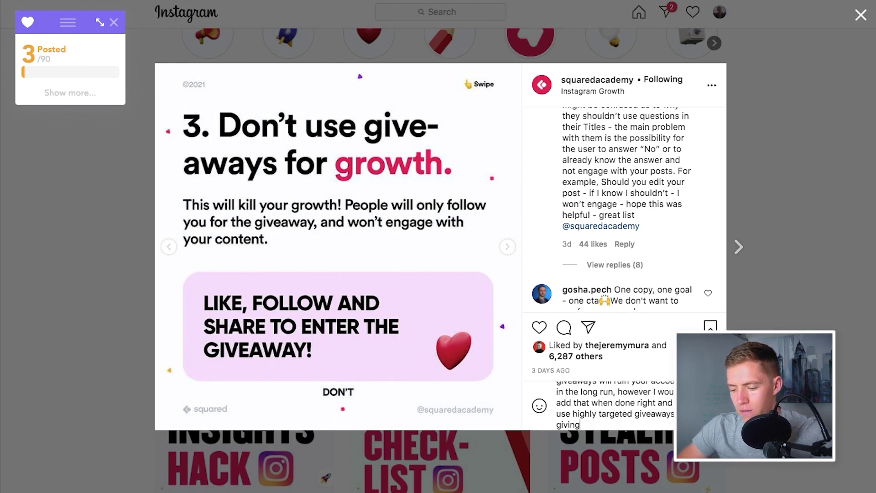
type(" away highly targeted")
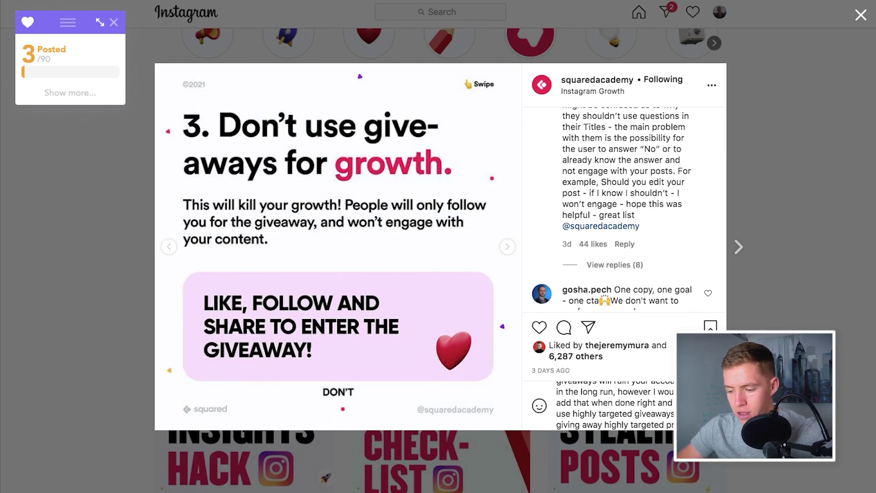
type("prizes,")
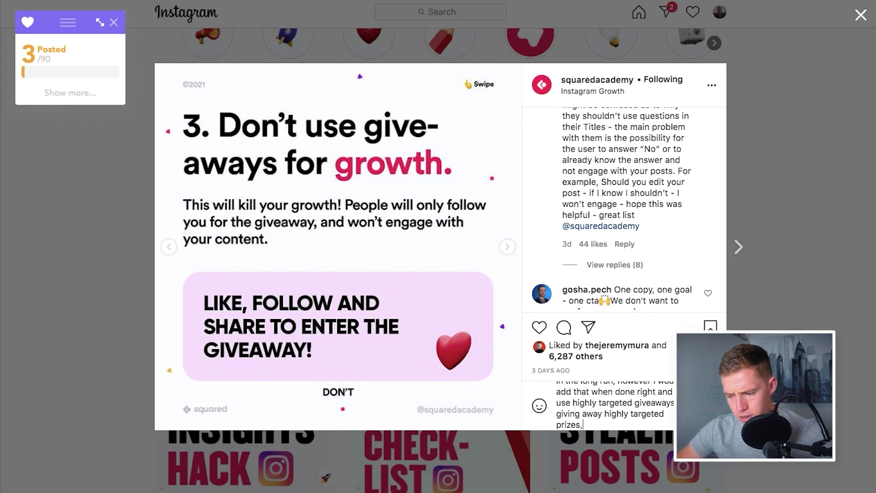
Add "then they can be highly effective. Ive helped clients make a lot of profit for their businesses doing so" and post the comment.
type("then they can b")
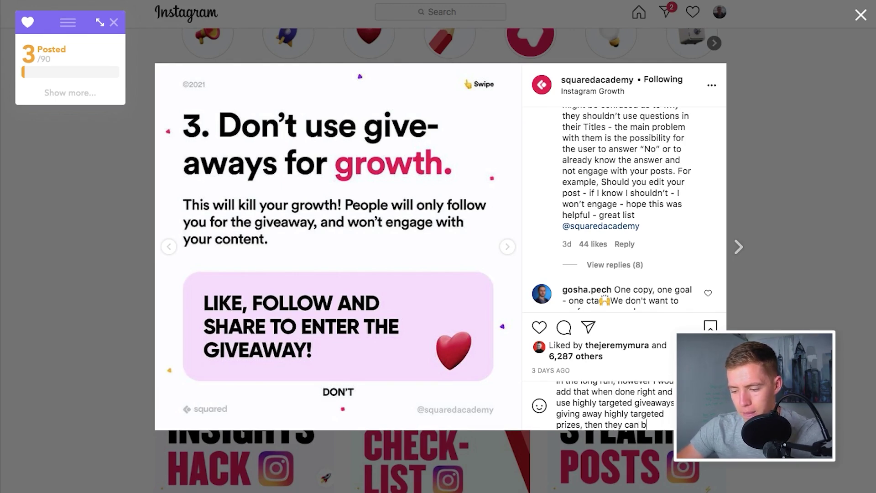
type("e highly effective. Ive hel")
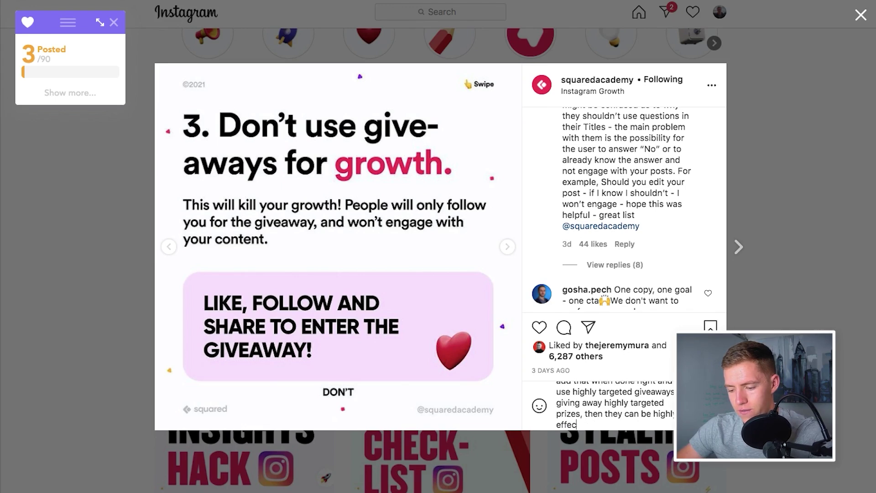
type("ped ")
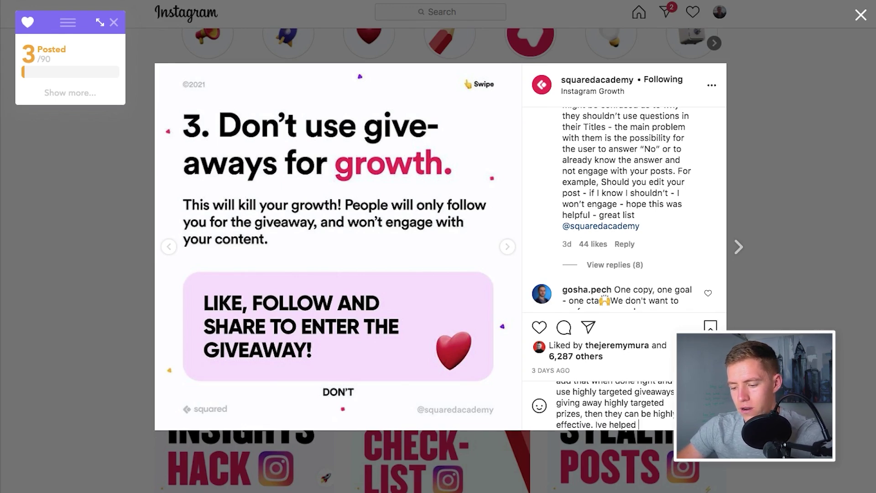
type("clients make a lot of profit")
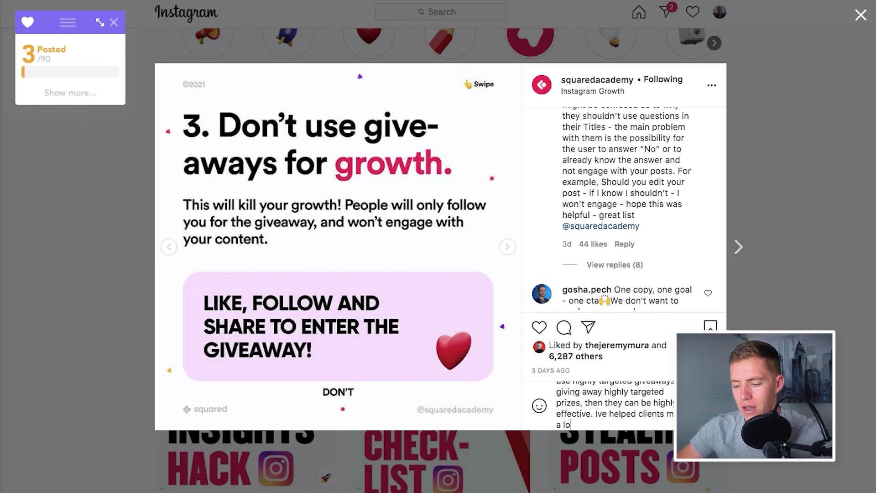
type(" for their")
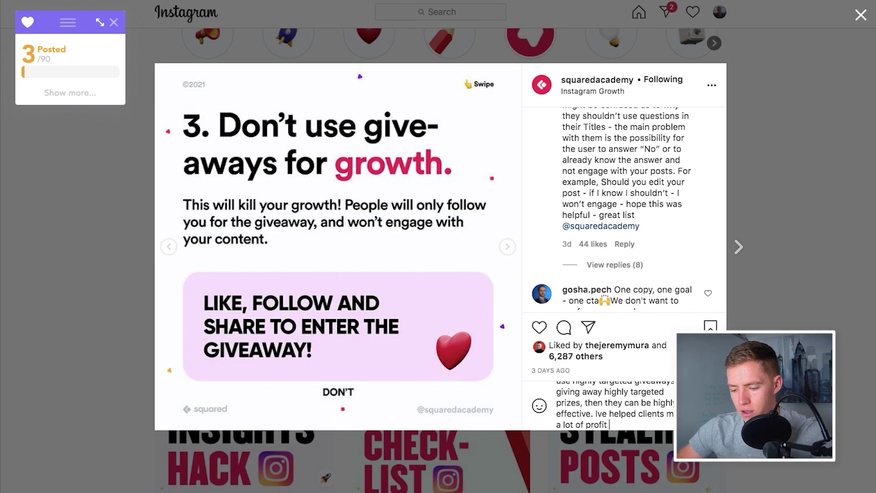
type(" busine")
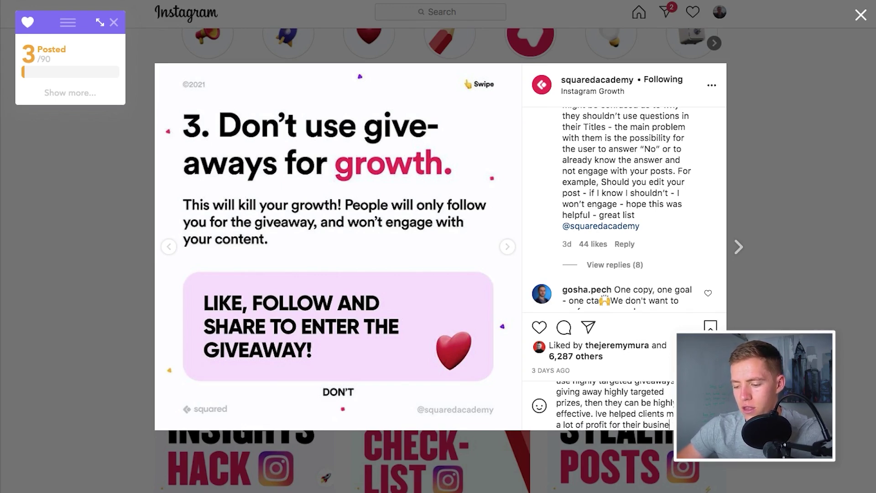
type("ss doing so")
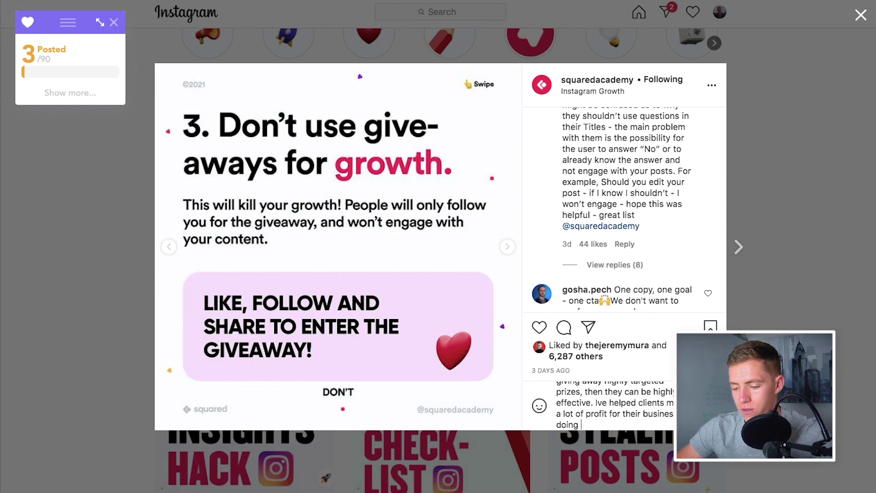
key("Return")
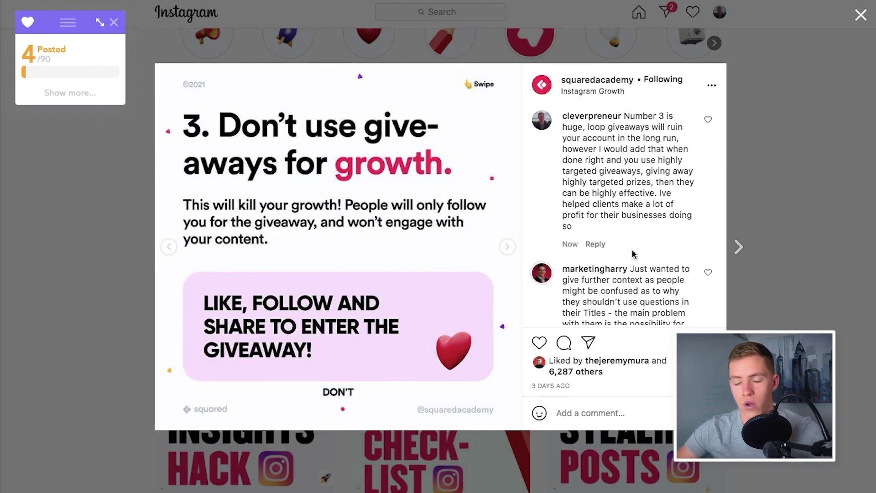
Look over the comments below the newly posted one and return to the post's caption.
scroll(632, 253, "down", 2)
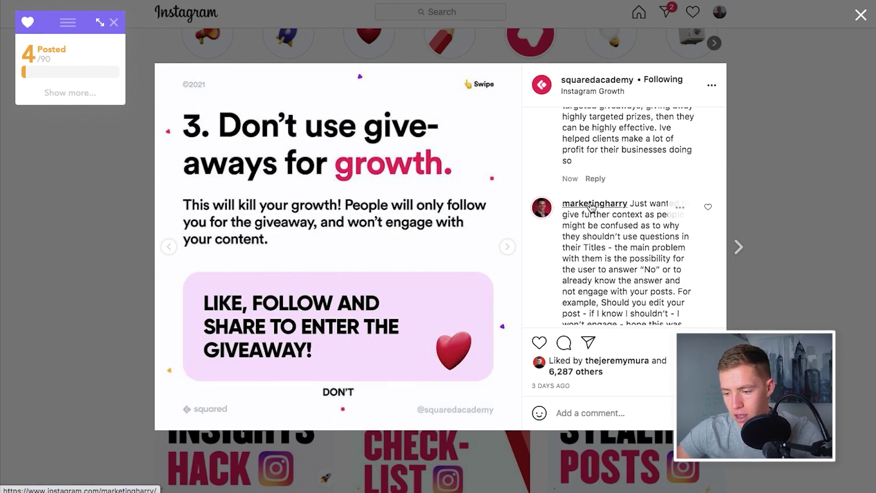
mouse_move(592, 207)
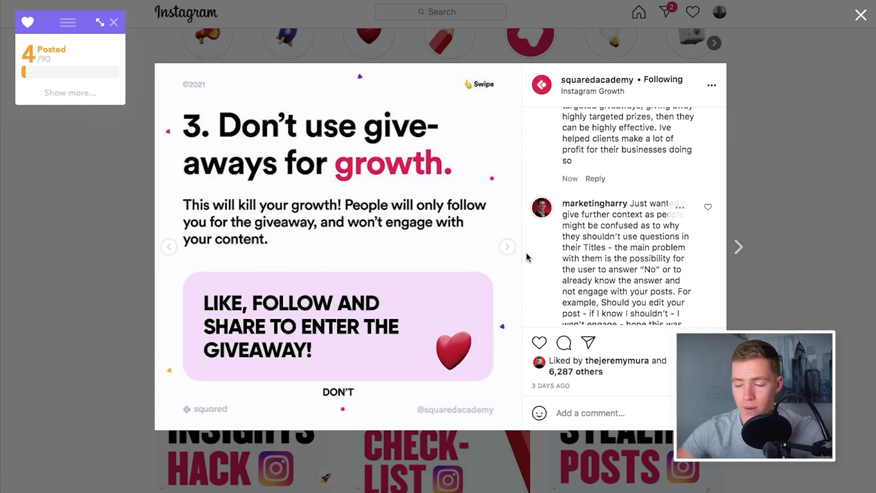
scroll(543, 258, "down", 2)
scroll(543, 258, "up", 10)
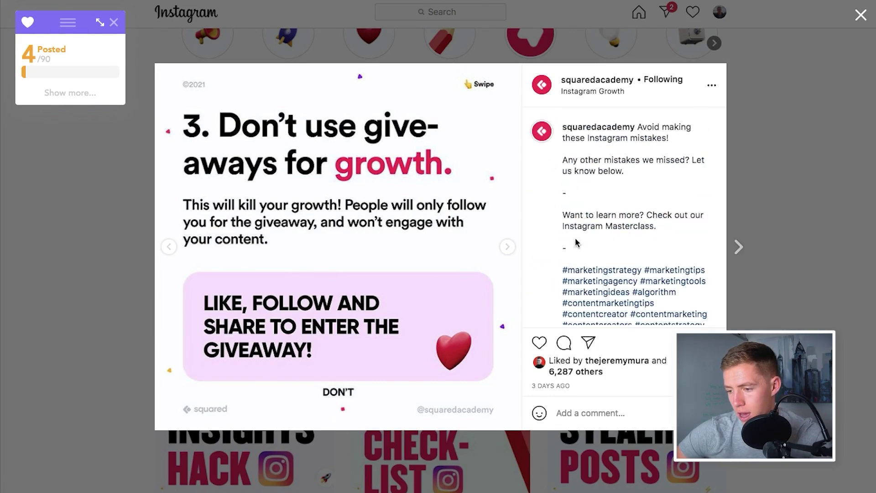
Close the squaredacademy post and open your own profile page.
left_click(859, 16)
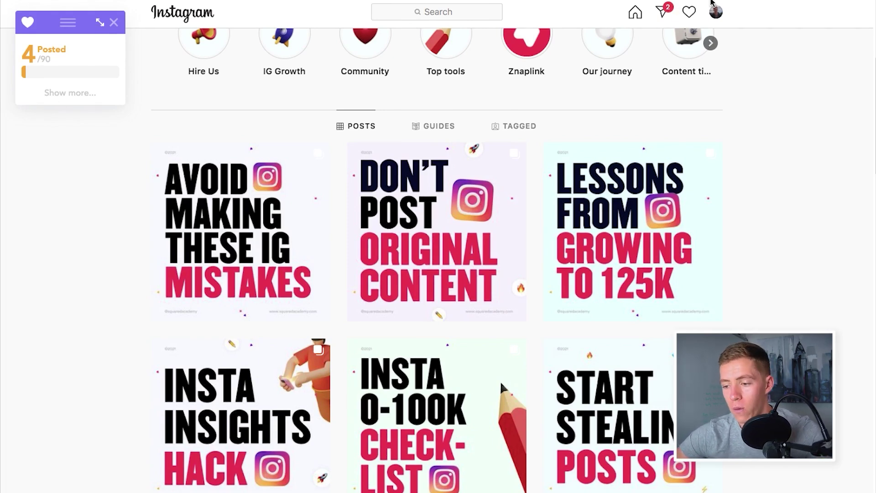
left_click(716, 12)
left_click(677, 44)
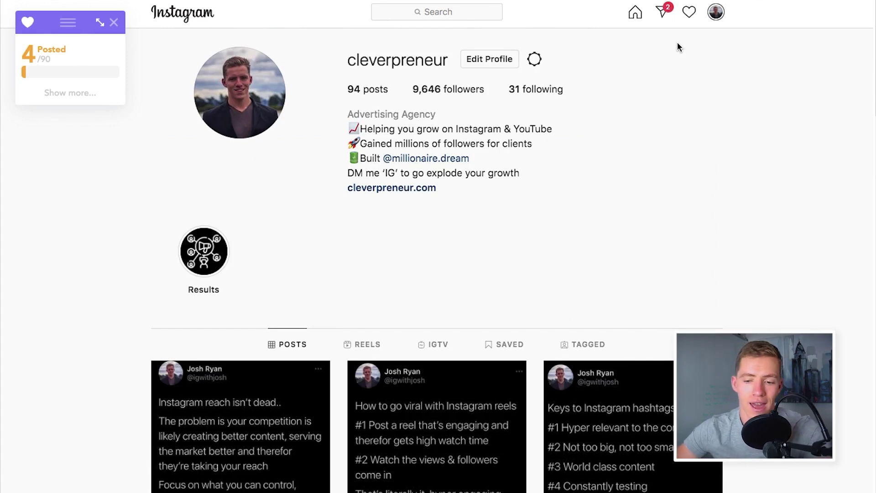
Expand the Alpha panel, switch it to the hashtag targets and open the instagramtips hashtag.
left_click(99, 27)
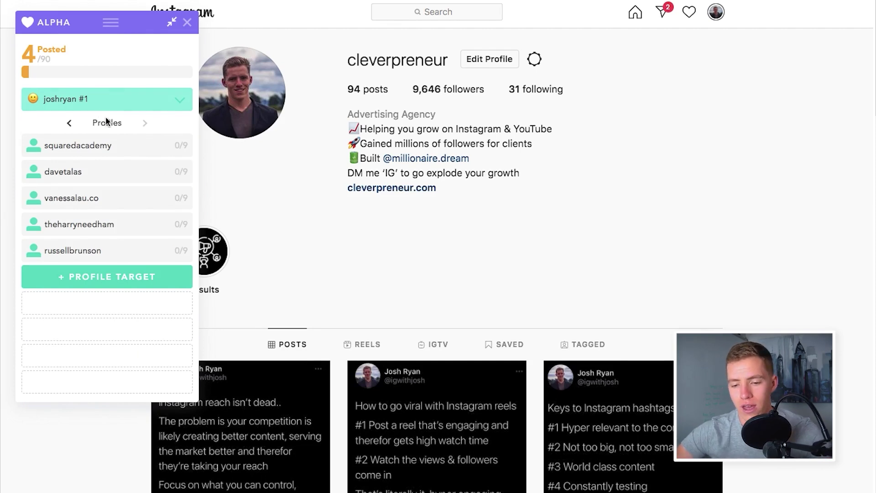
left_click(69, 123)
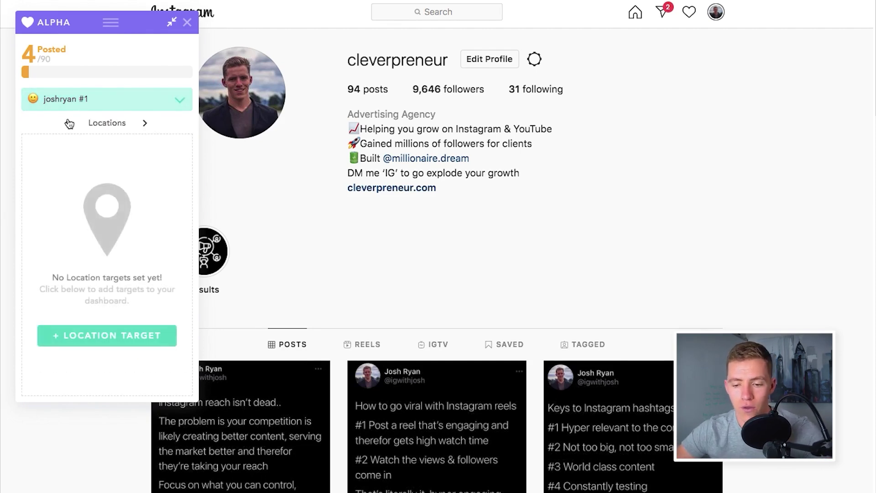
left_click(69, 122)
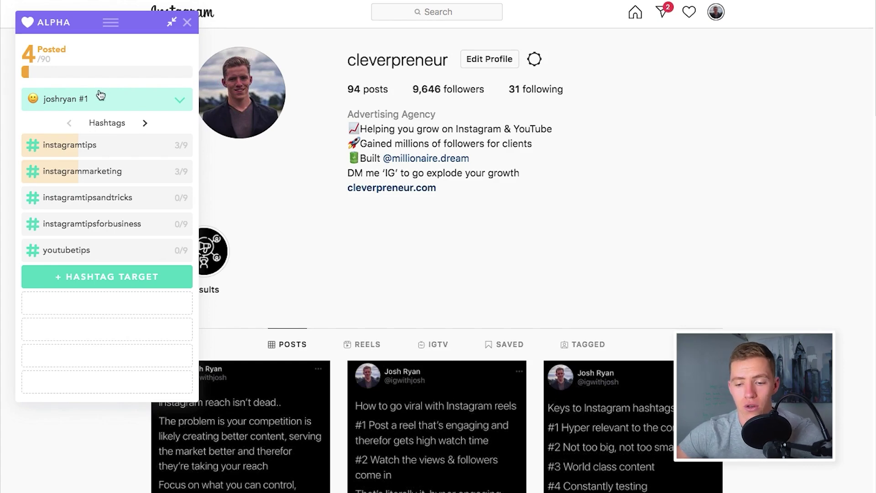
left_click(97, 150)
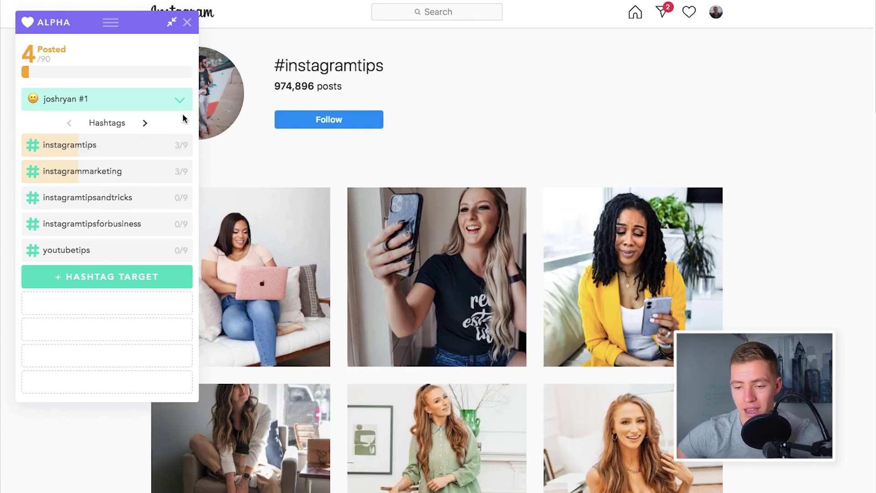
Review Alpha's location and profile target lists and return to the hashtag targets.
left_click(146, 124)
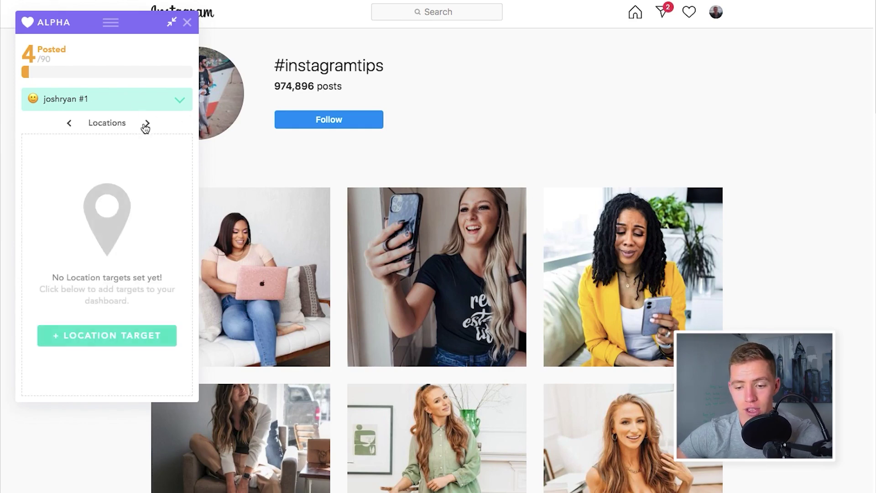
left_click(146, 123)
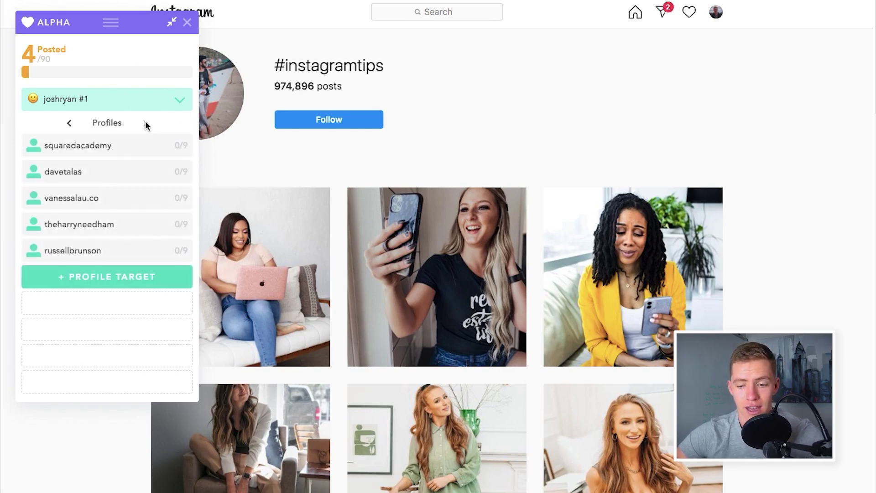
left_click(69, 123)
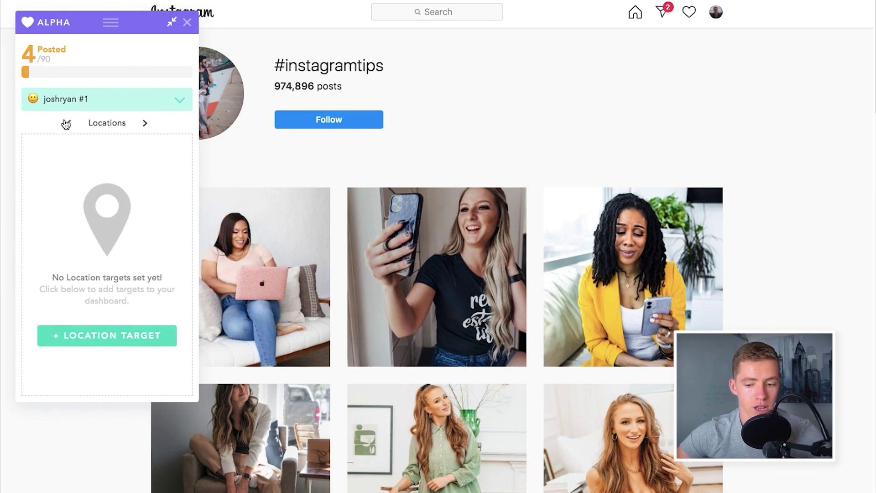
left_click(68, 123)
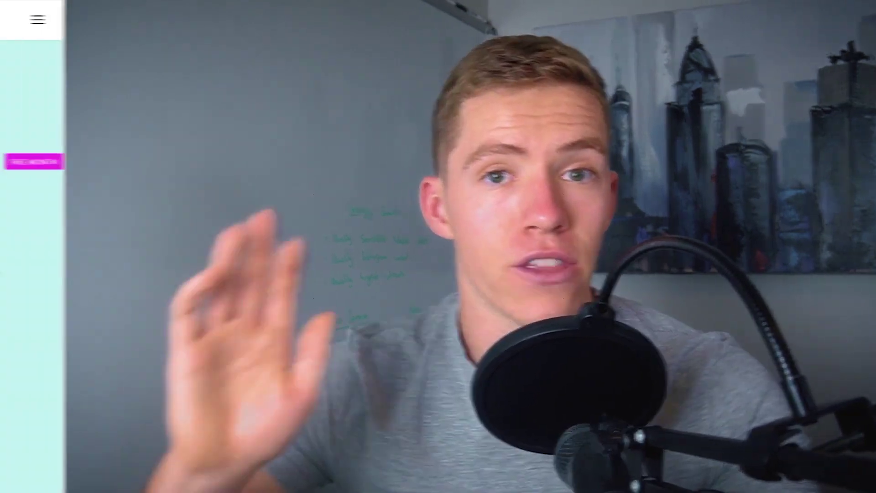
Switch to the Dollar Eighty website and read through its sections on social acceptability and growing pains.
scroll(226, 247, "down", 10)
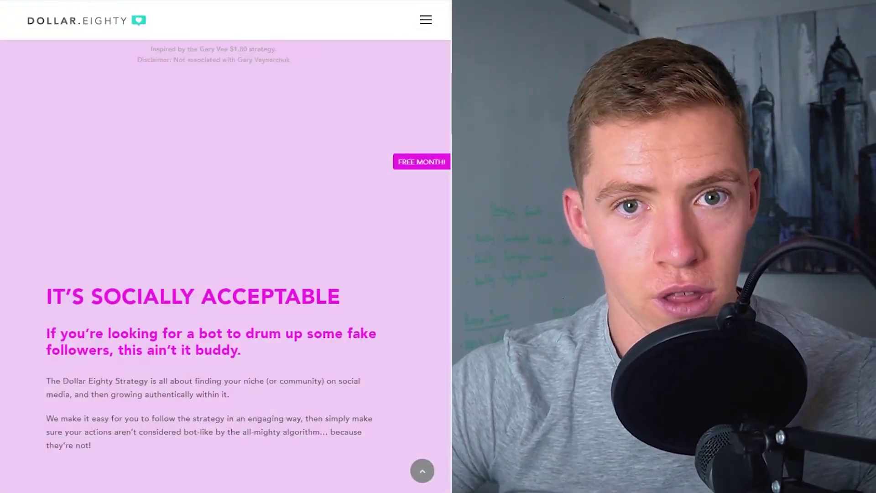
scroll(226, 246, "up", 2)
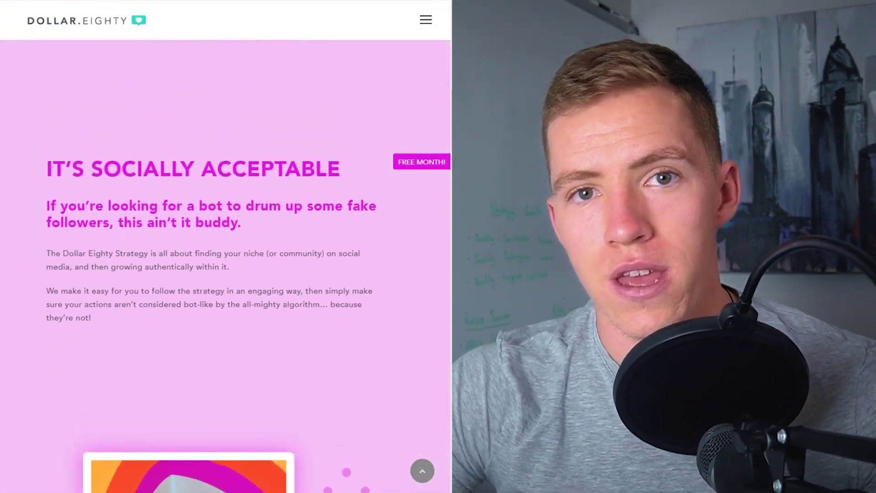
scroll(226, 246, "down", 8)
scroll(226, 247, "down", 12)
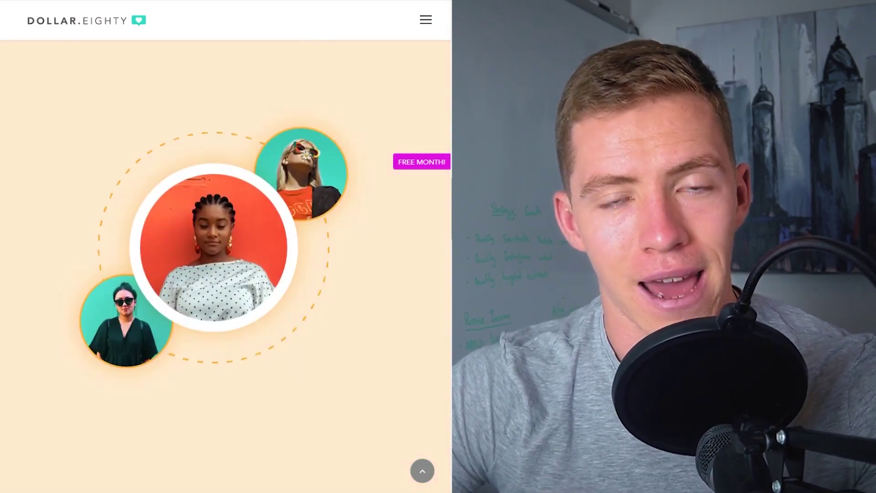
scroll(226, 246, "down", 15)
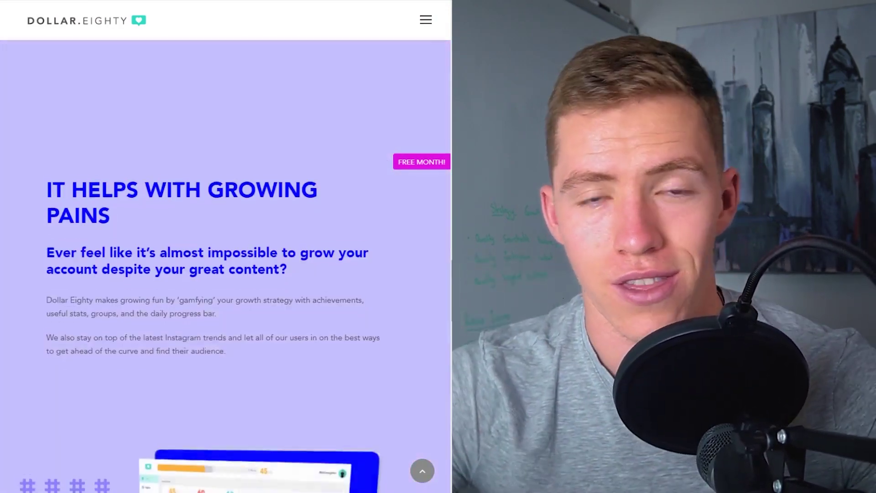